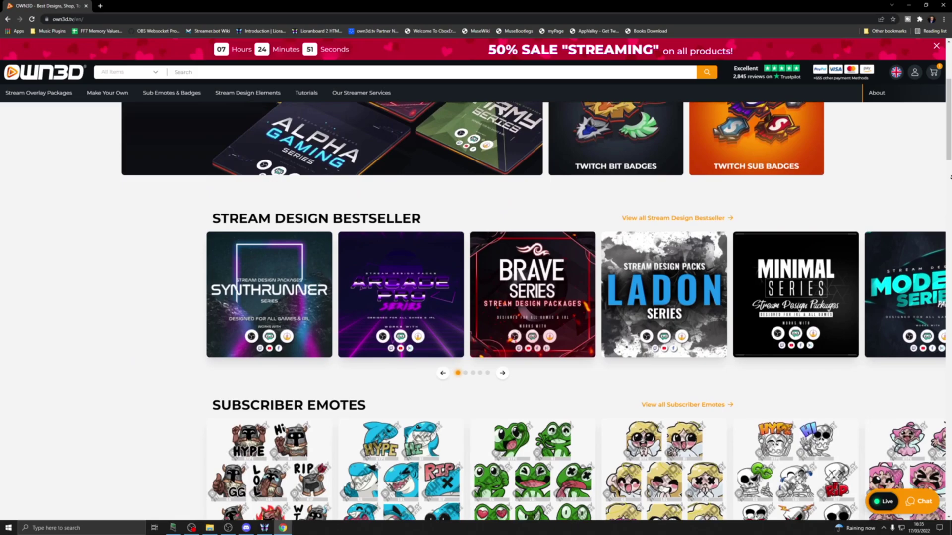
- Scroll through the OWN3D pages toward the Twitch Sub Emotes listing of animated emote packs
scroll(533, 311, "down", 8)
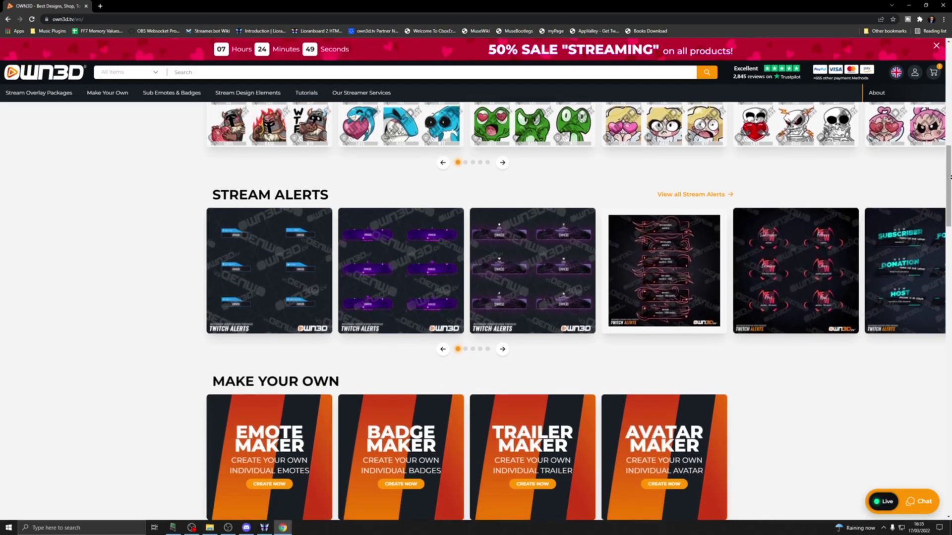
scroll(533, 311, "down", 5)
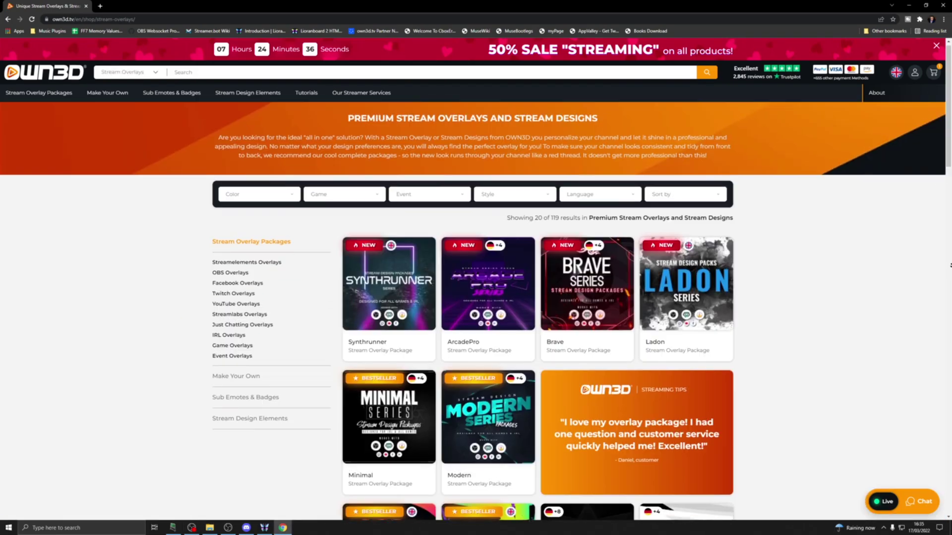
scroll(476, 298, "down", 2)
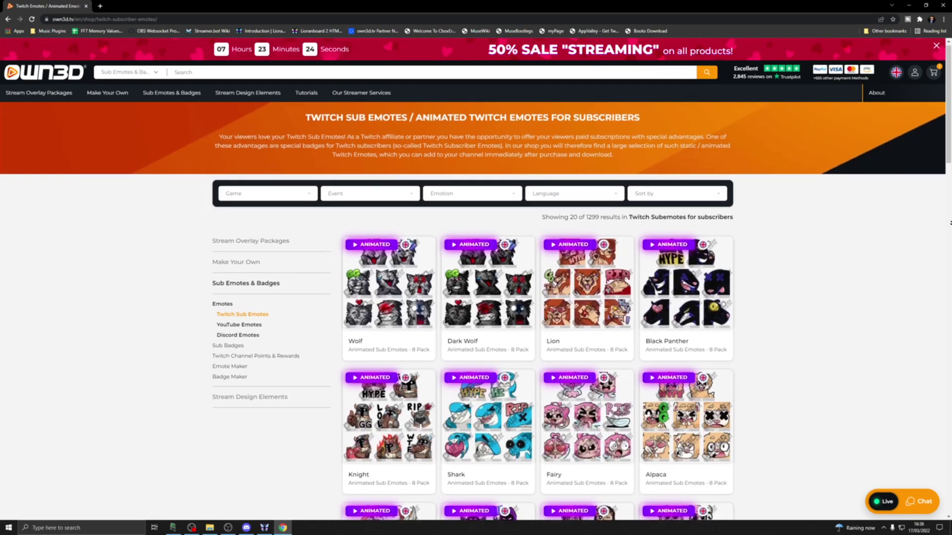
scroll(950, 224, "down", 5)
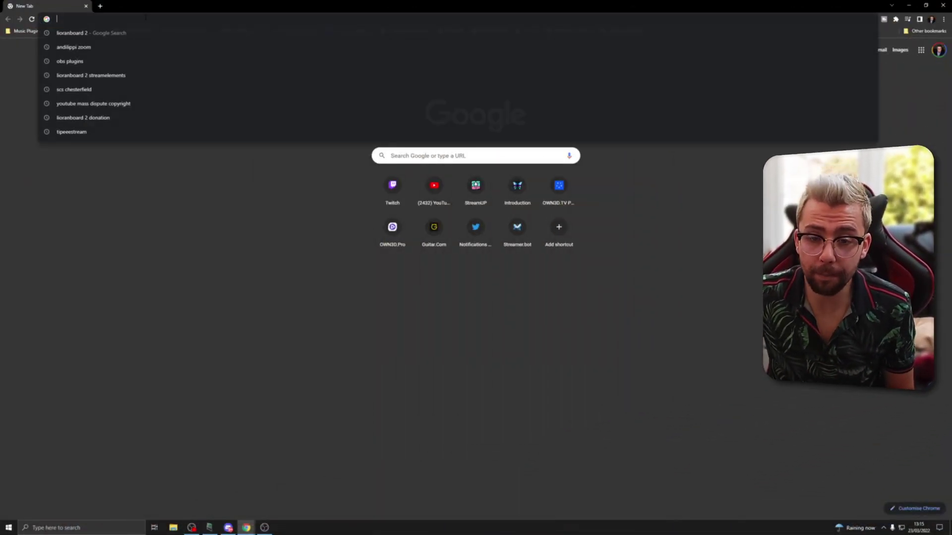
type("https://streamkit.discord.com/overlay")
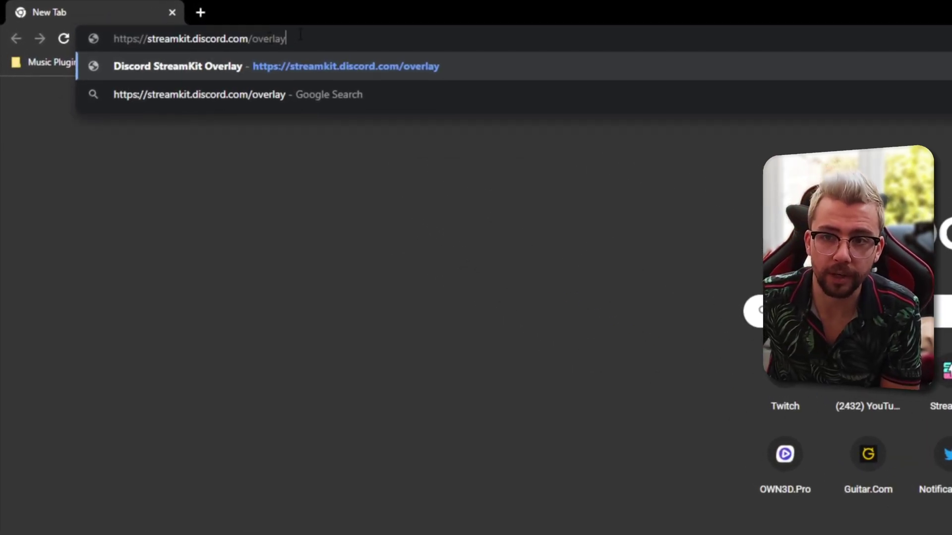
key("Return")
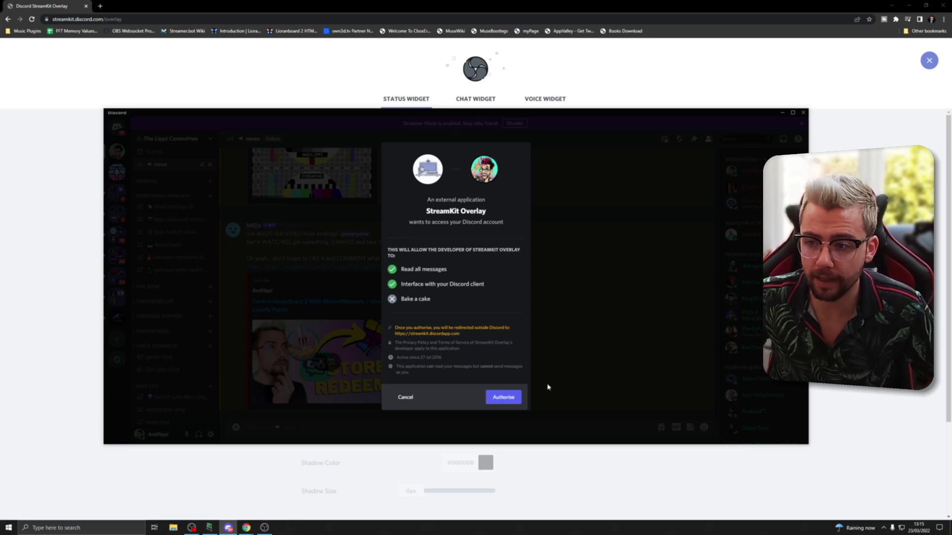
- Authorise StreamKit Overlay to access the Discord account and return to the settings page
left_click(503, 397)
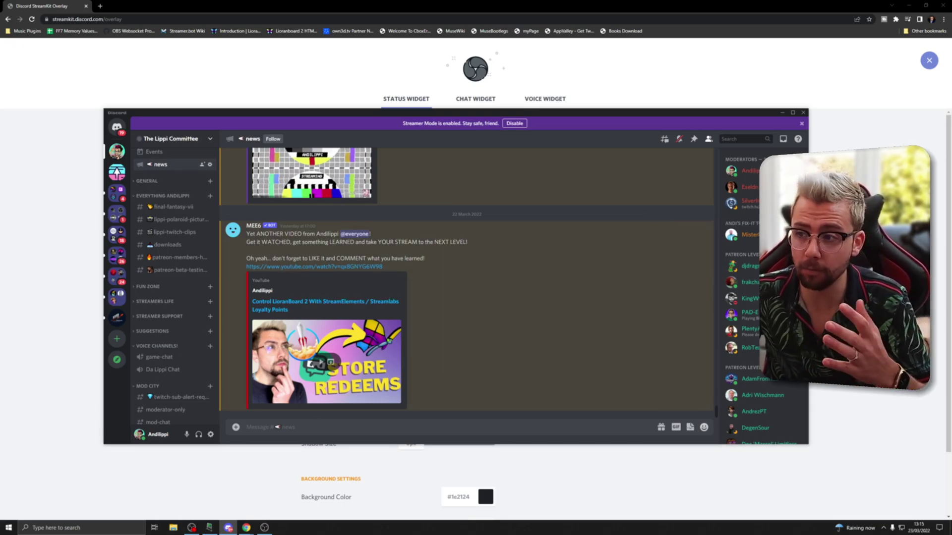
left_click(867, 269)
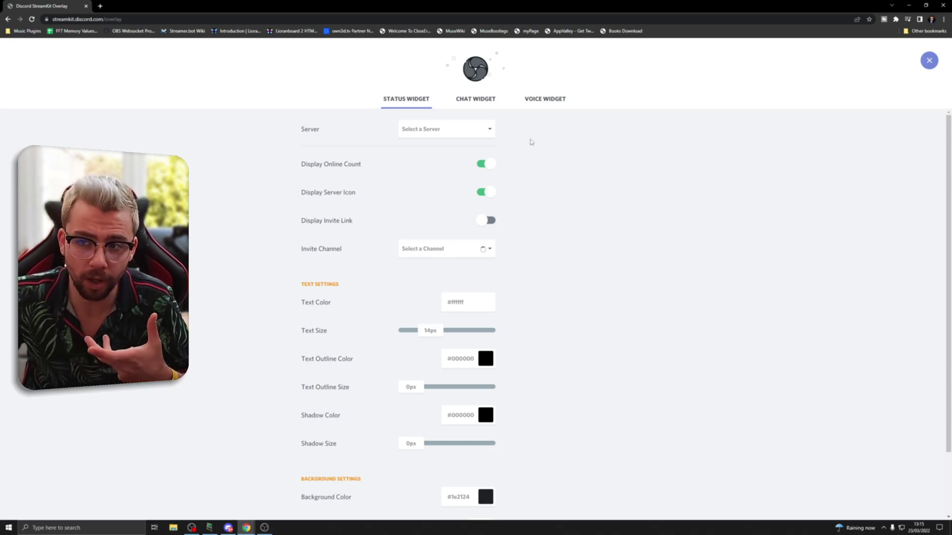
scroll(412, 287, "down", 2)
scroll(402, 124, "up", 2)
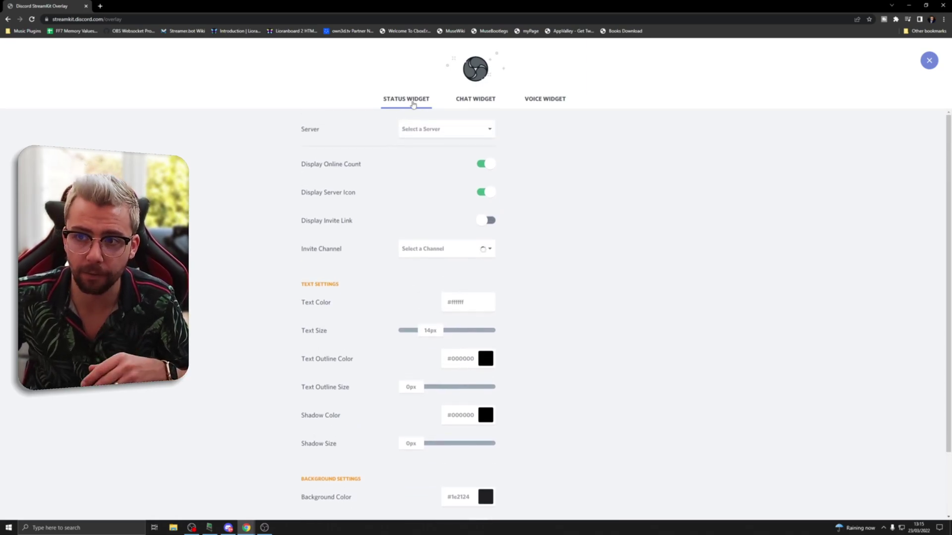
- Switch to the Voice Widget settings and choose The Lippi Committee as the server
left_click(468, 105)
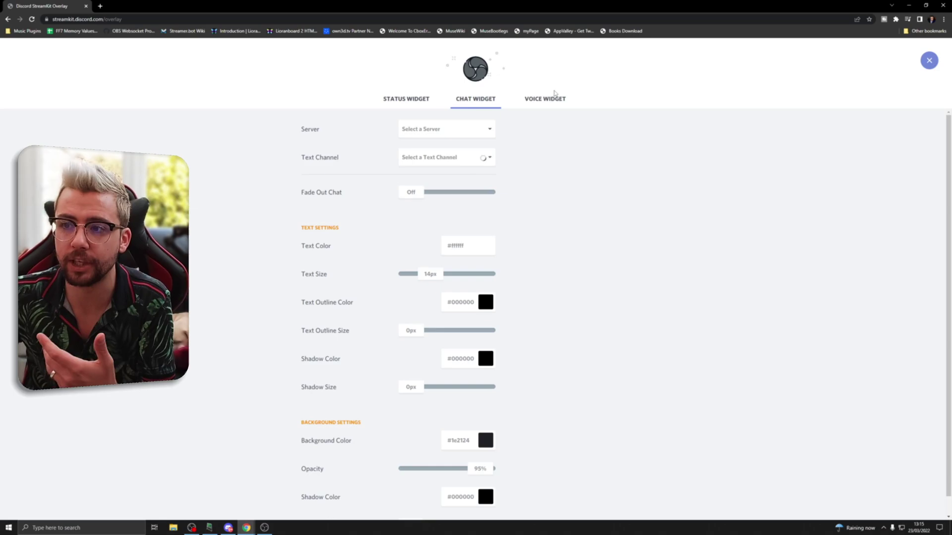
left_click(552, 102)
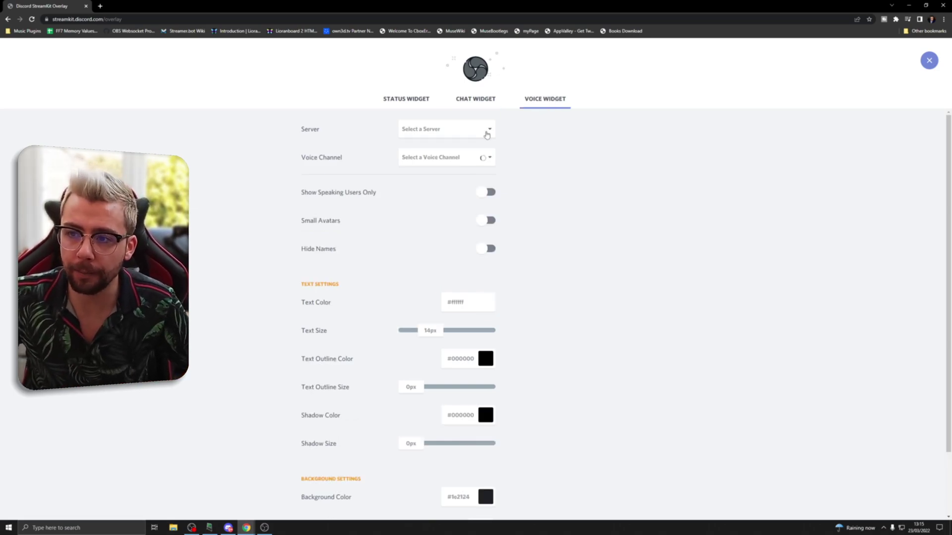
left_click(487, 132)
scroll(442, 176, "down", 5)
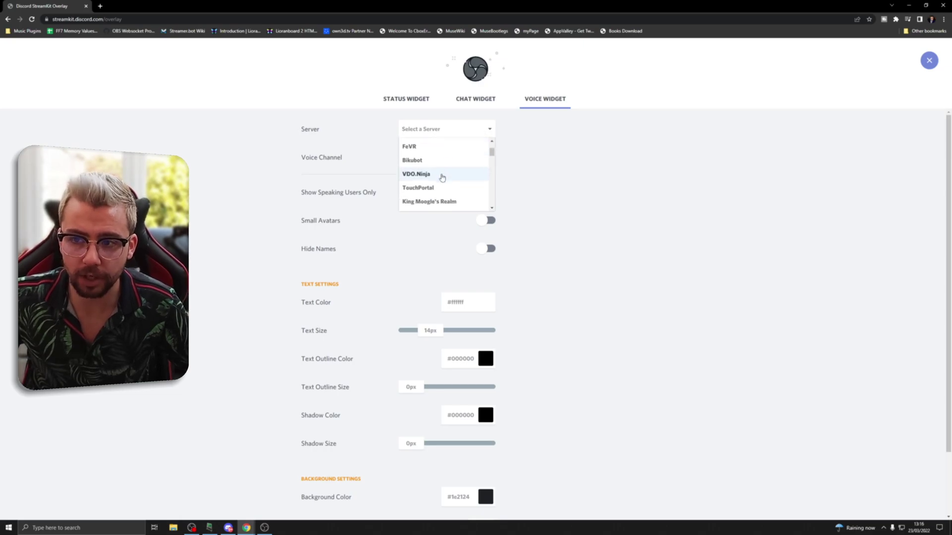
scroll(441, 175, "down", 5)
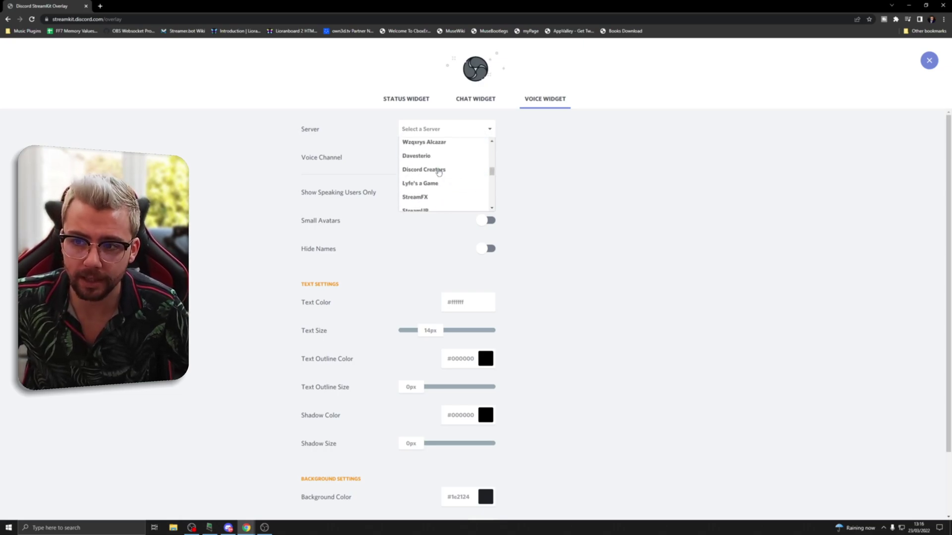
scroll(441, 173, "up", 5)
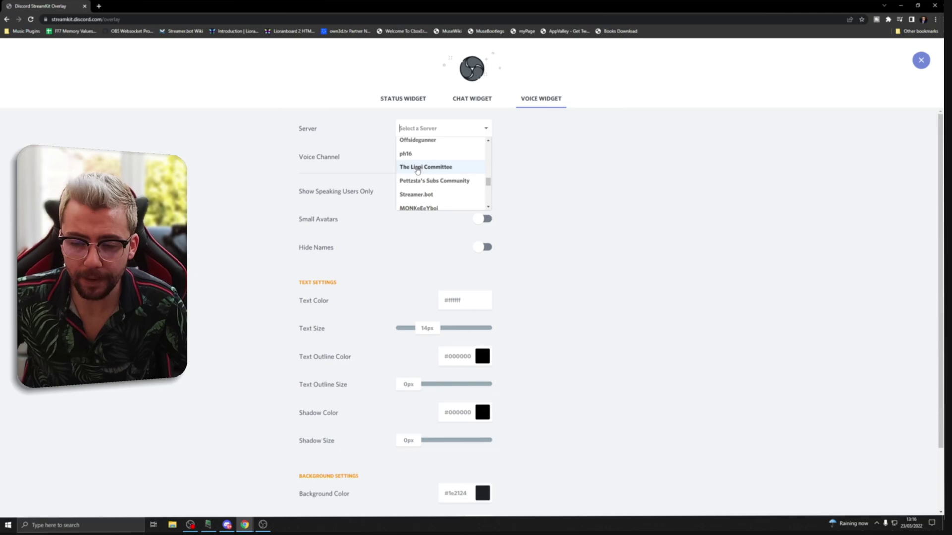
left_click(427, 165)
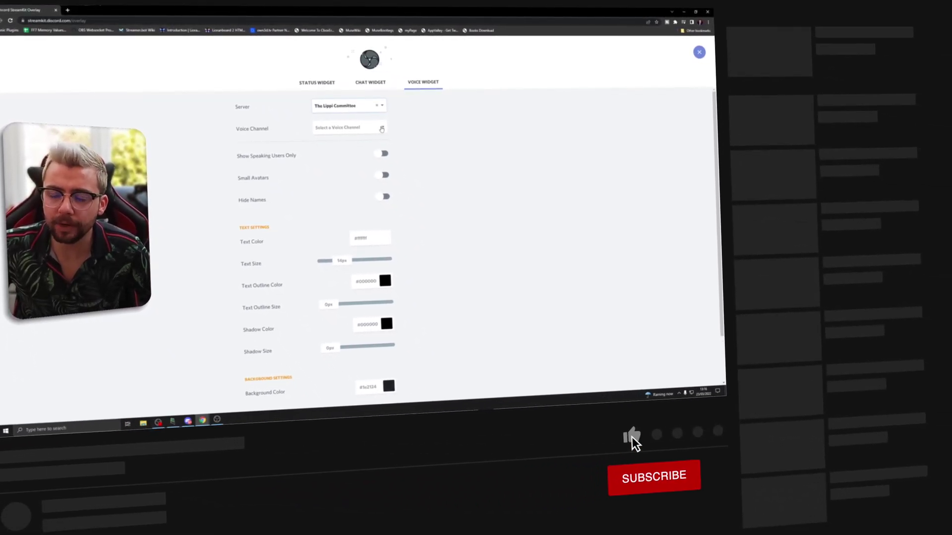
- Open the voice channel list and check the server's channel names in Discord
left_click(382, 129)
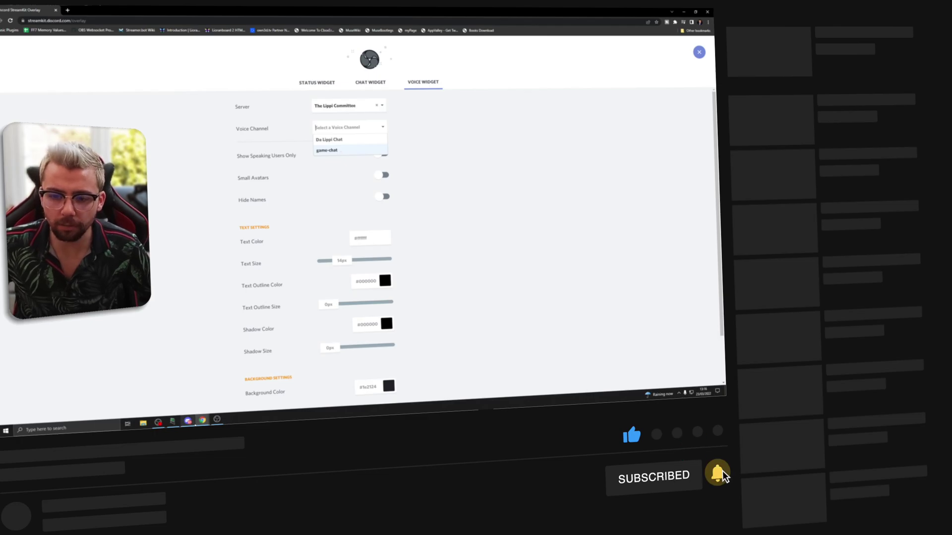
key("alt+Tab")
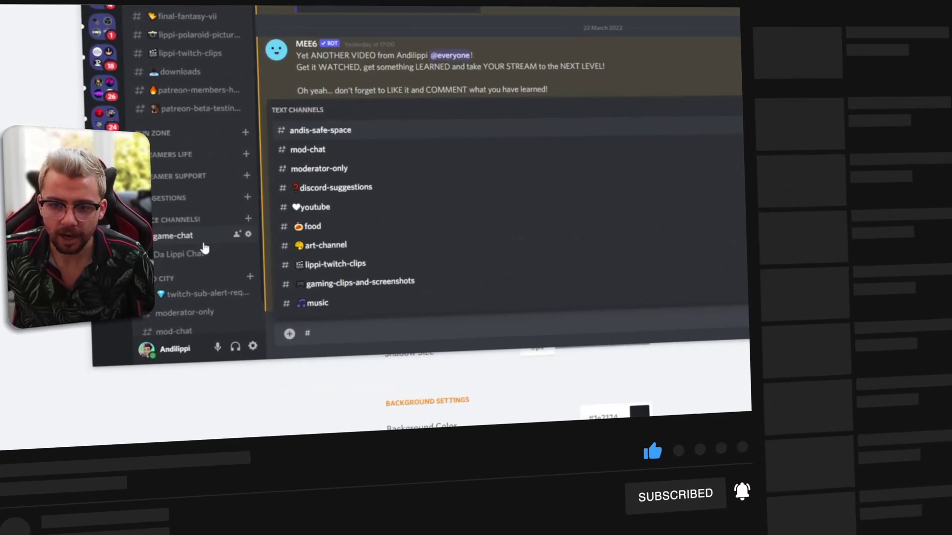
key("BackSpace")
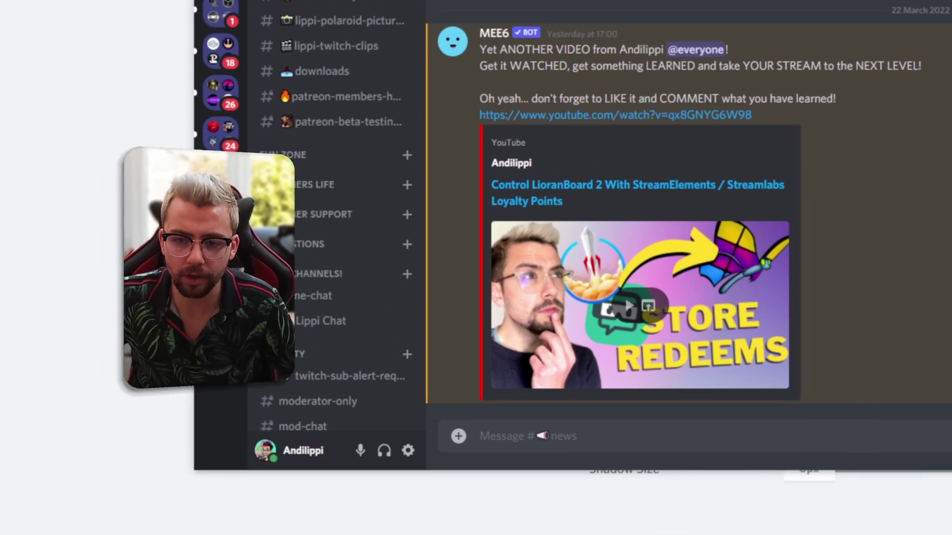
type("#")
key("alt+Tab")
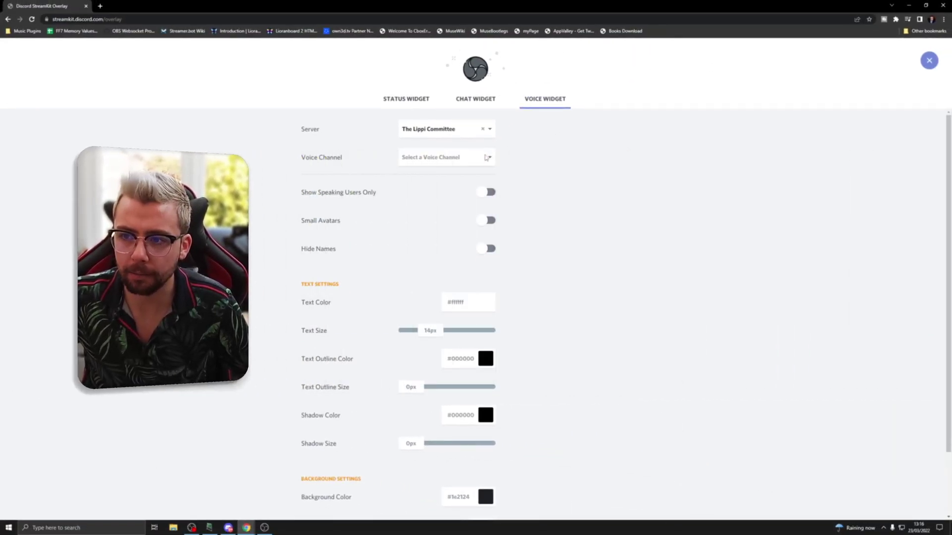
- Choose game-chat as the voice widget's voice channel
left_click(431, 157)
left_click(424, 185)
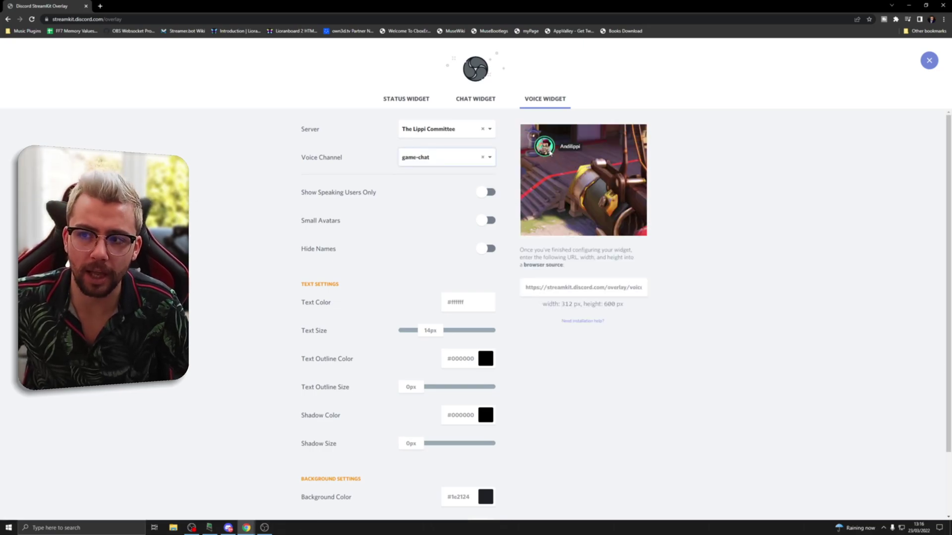
type("#")
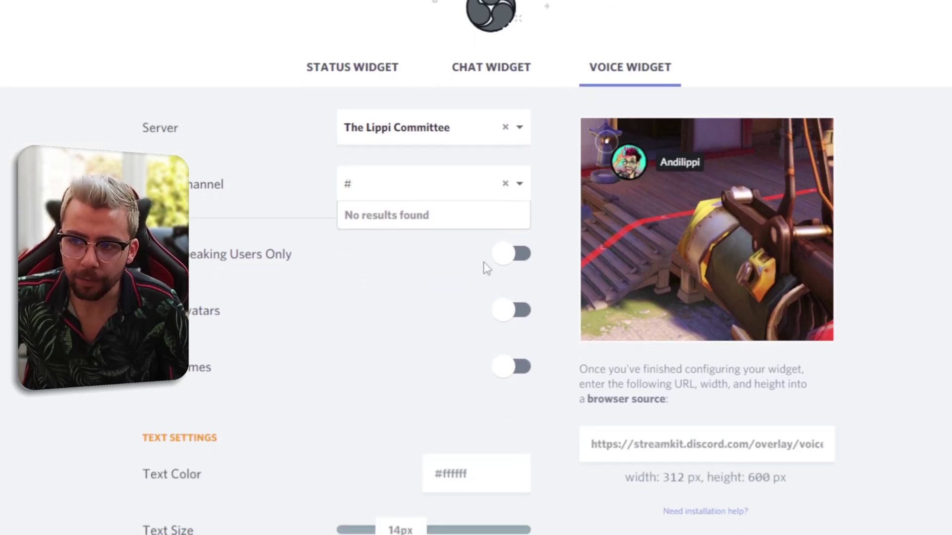
- Turn on Show Speaking Users Only and Small Avatars, leaving Hide Names off
left_click(509, 260)
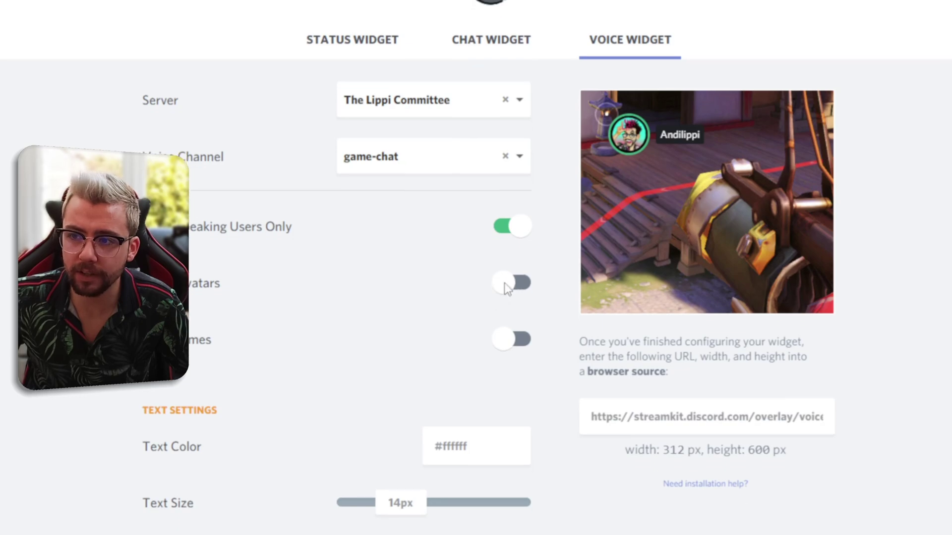
left_click(505, 385)
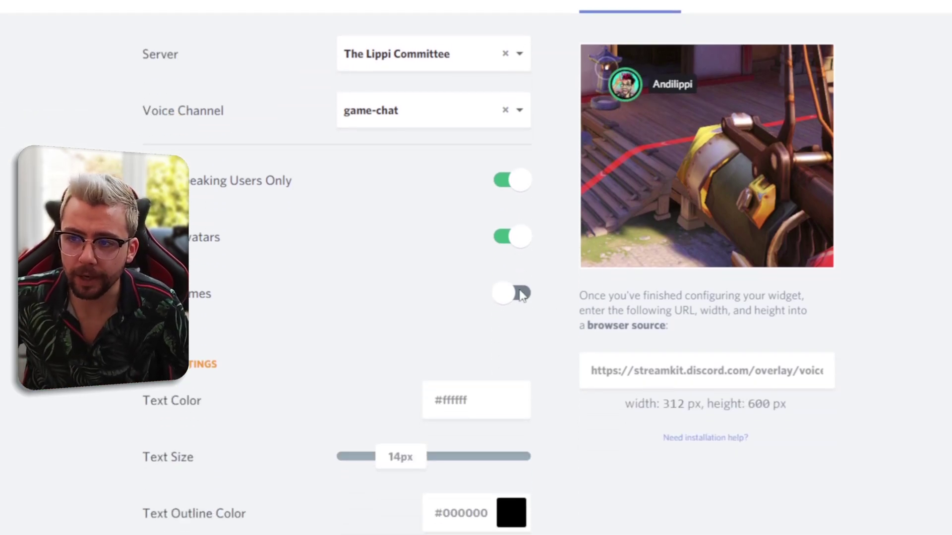
left_click(509, 455)
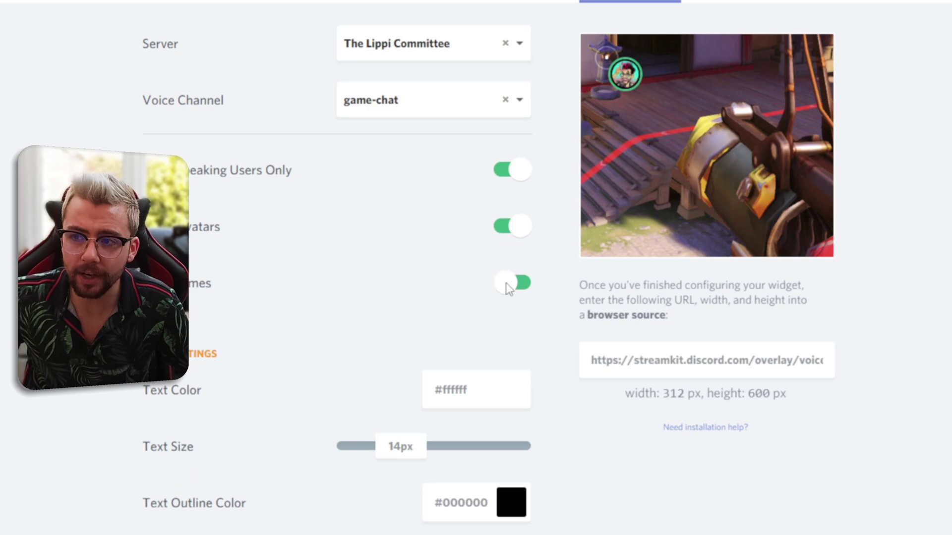
left_click(506, 287)
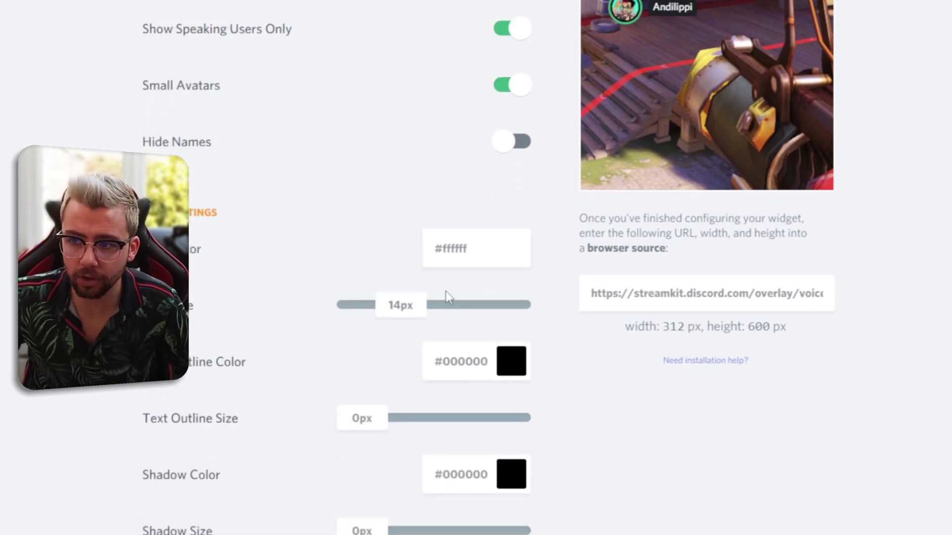
- Set the name text size to 20px and the name background colour to blue #1082f3
left_click_drag(406, 315, 418, 315)
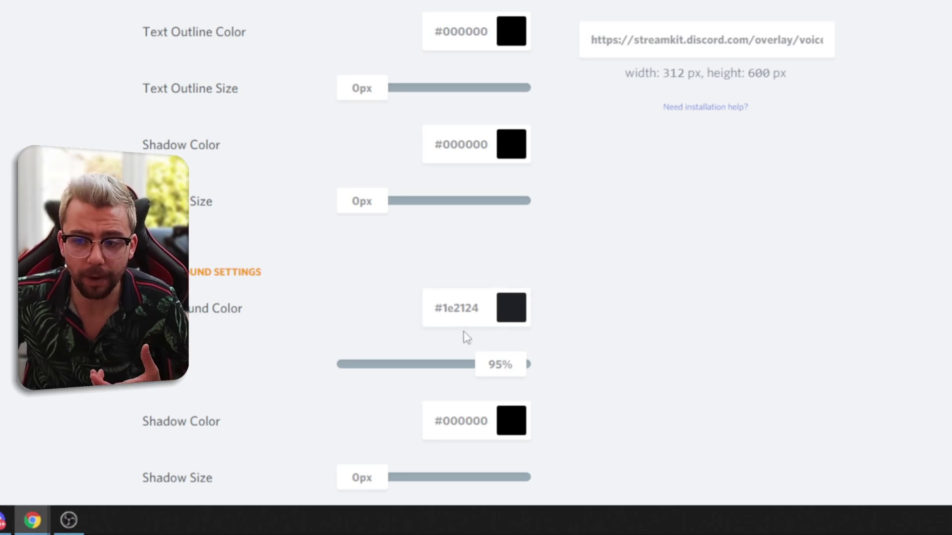
left_click(493, 314)
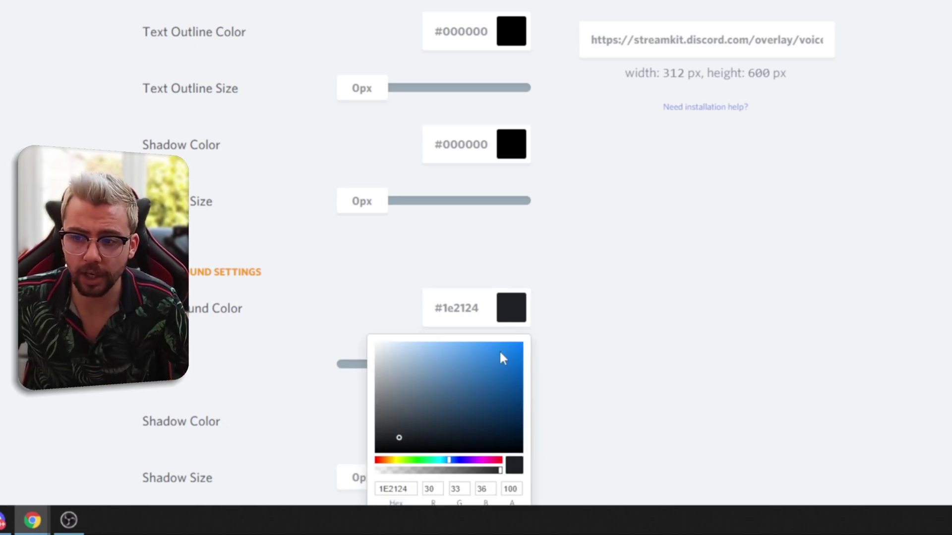
left_click(513, 348)
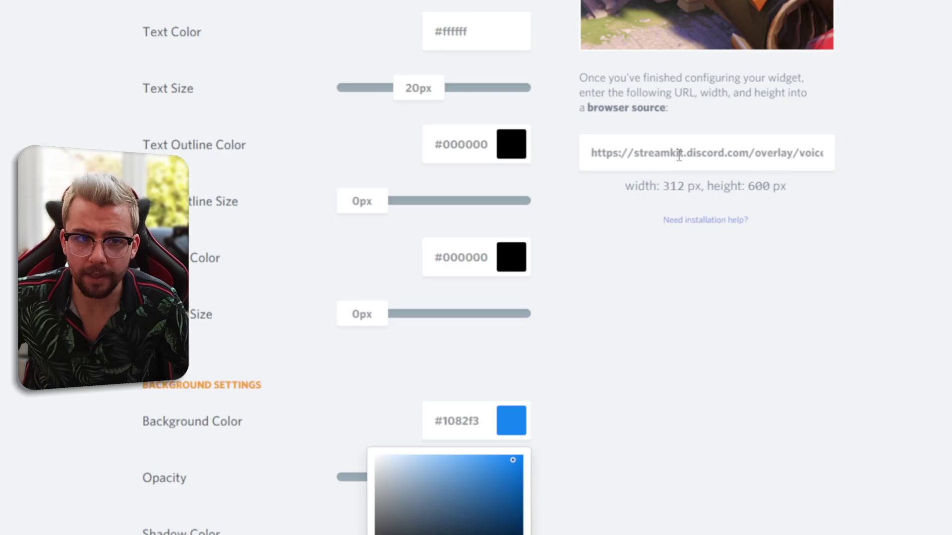
- Copy the voice widget's overlay URL
scroll(682, 204, "up", 3)
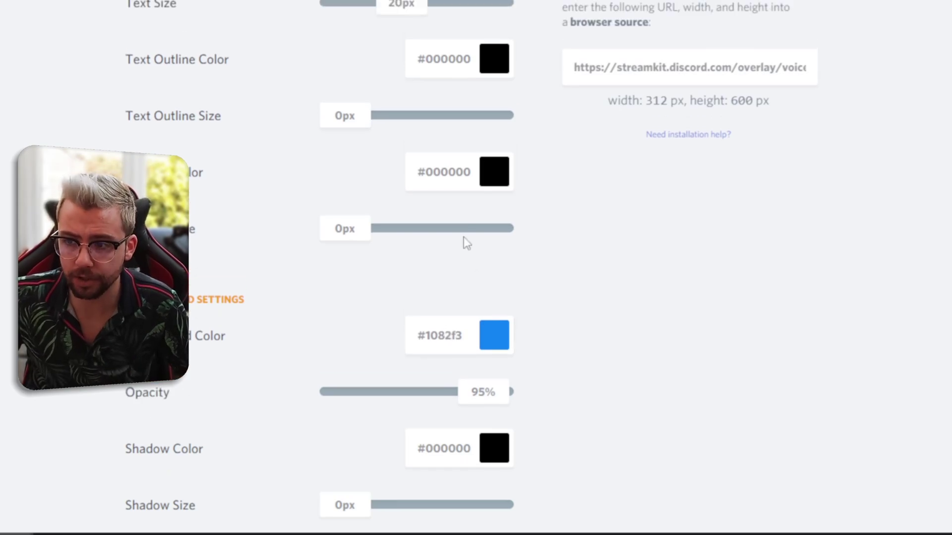
scroll(552, 216, "up", 5)
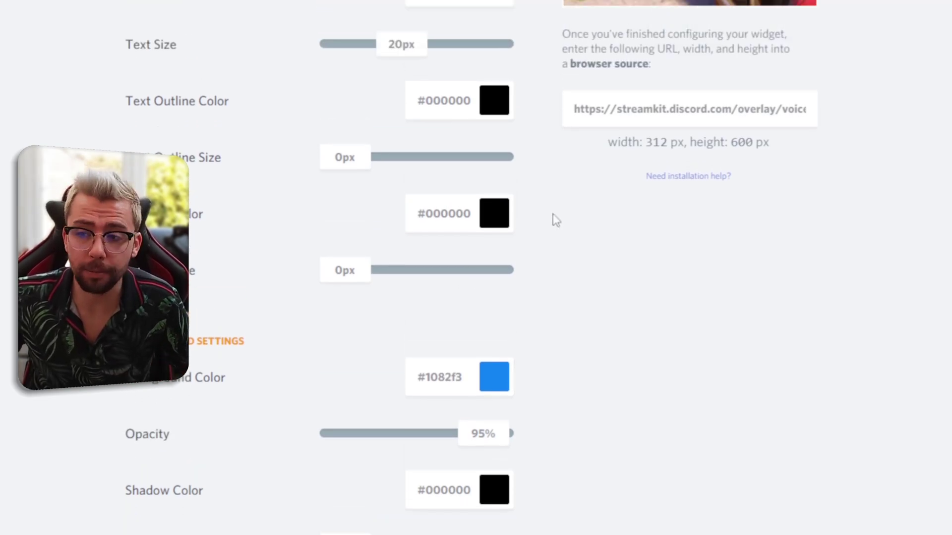
scroll(687, 254, "up", 1)
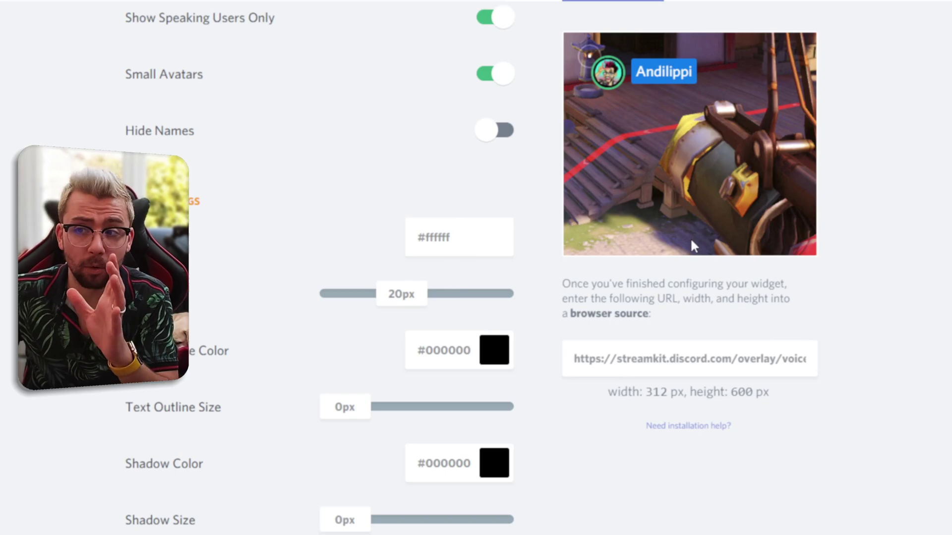
scroll(694, 278, "down", 1)
scroll(695, 295, "down", 1)
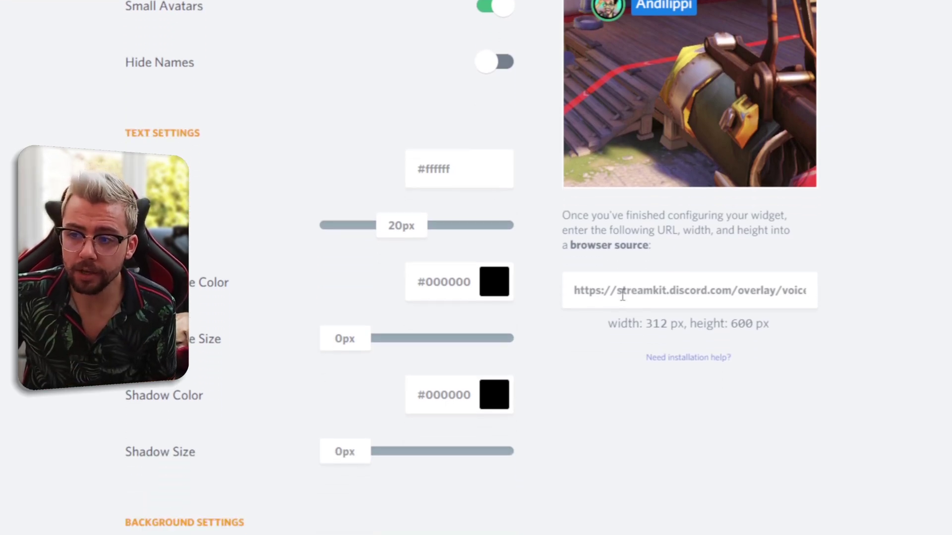
left_click(629, 282)
right_click(667, 282)
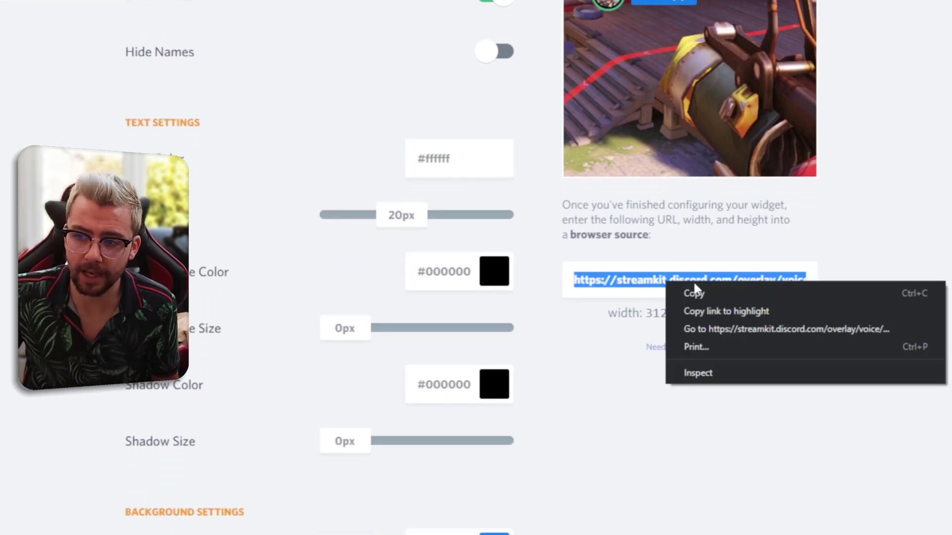
left_click(698, 286)
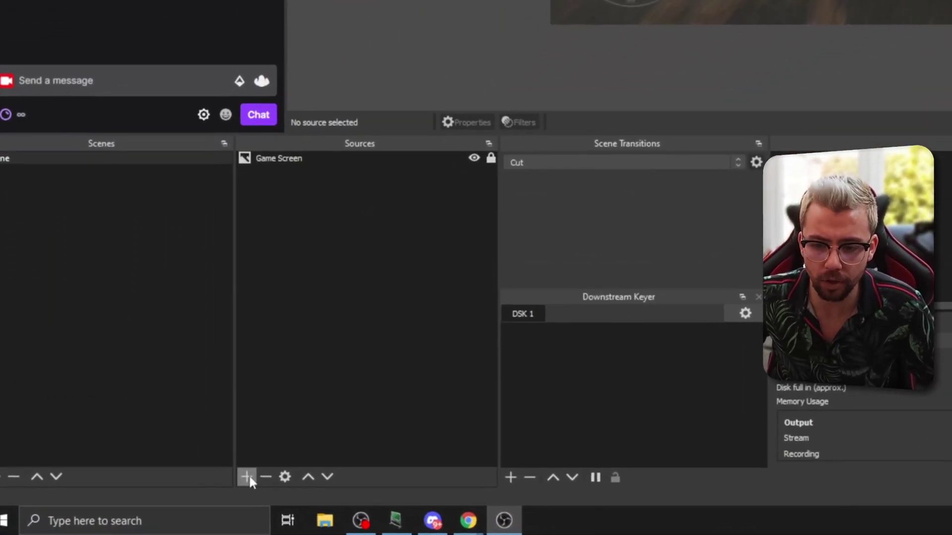
- Add a browser source named 'Discord chat' and paste the StreamKit URL into it
left_click(133, 505)
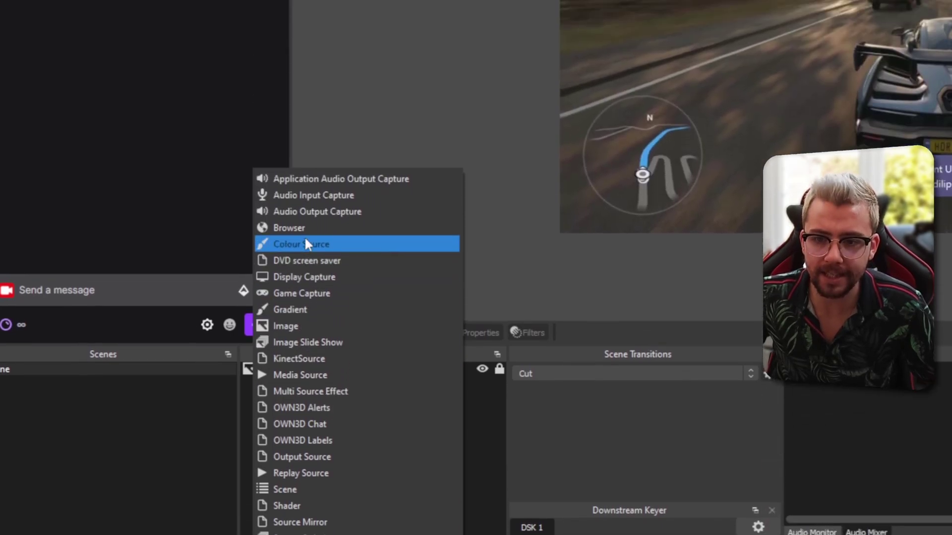
left_click(307, 10)
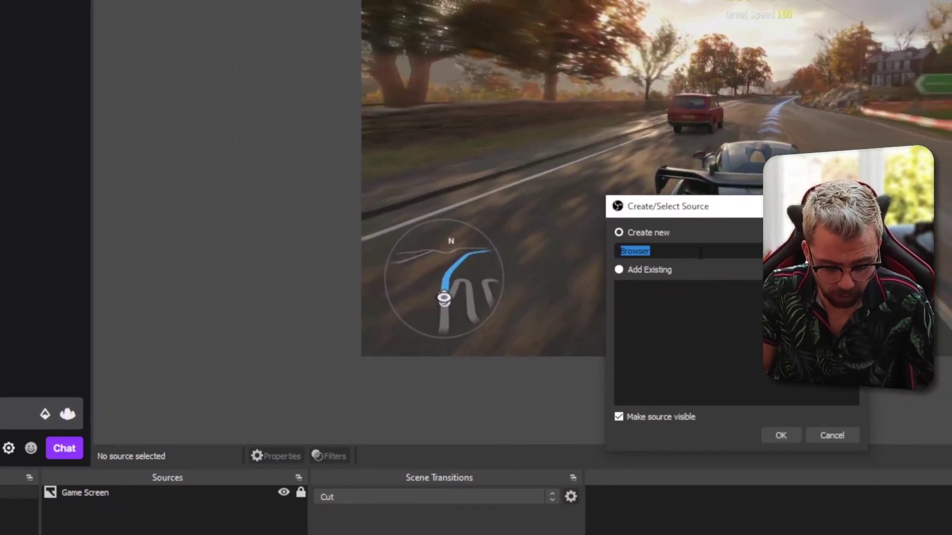
type("Discor")
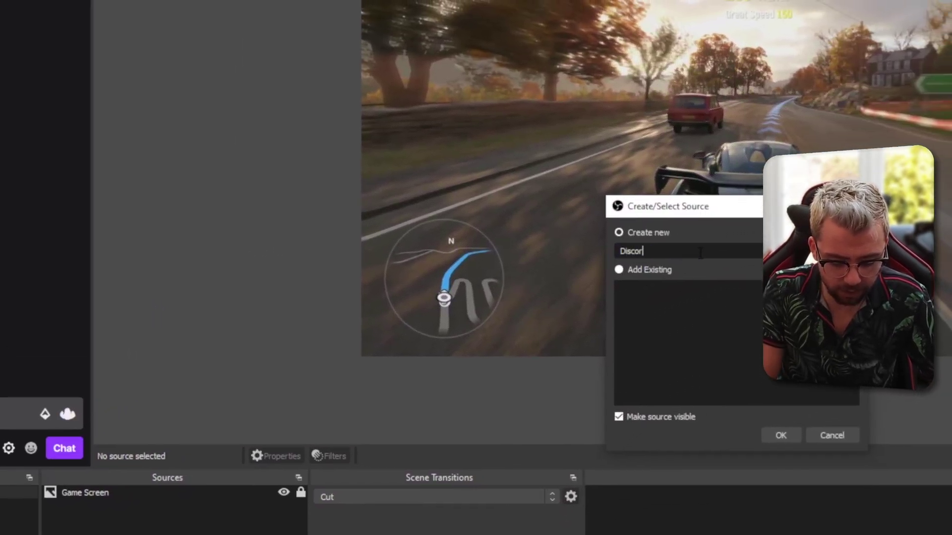
type("d chat")
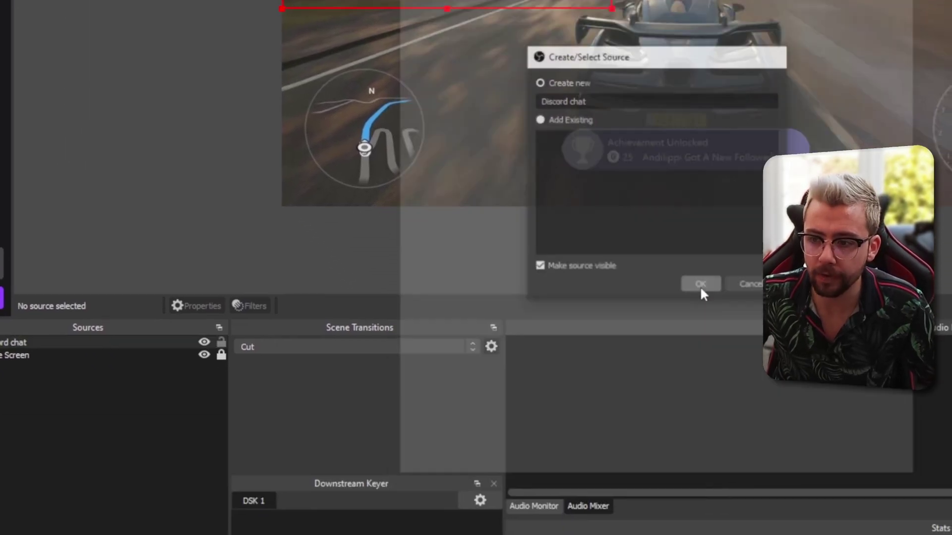
left_click(780, 435)
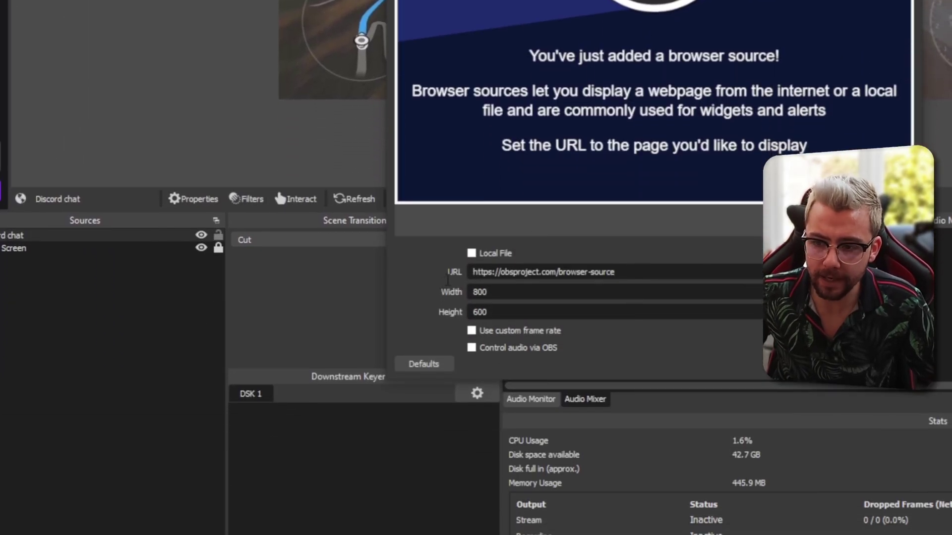
left_click_drag(614, 372, 447, 379)
key("ctrl+v")
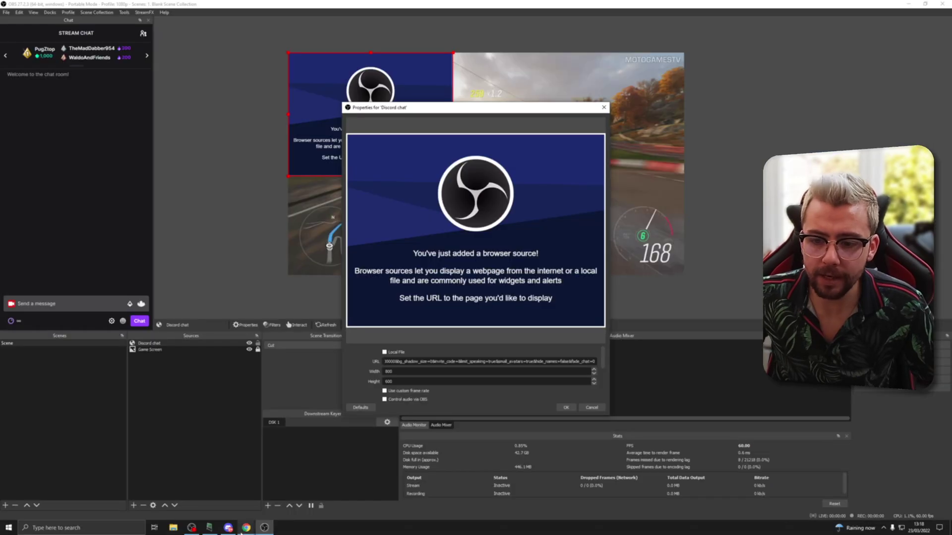
- Read the widget's width 312 and height 600 on the StreamKit page
mouse_move(246, 527)
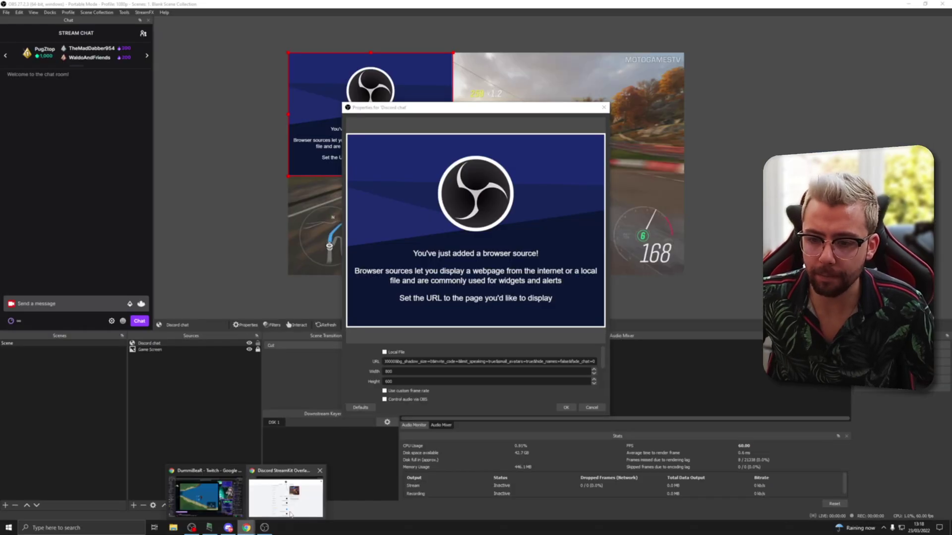
left_click(293, 493)
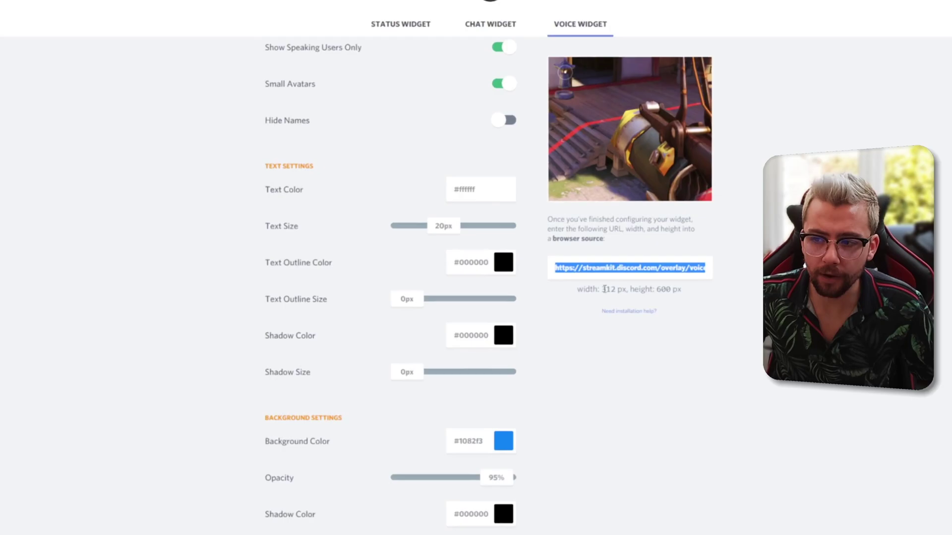
left_click_drag(564, 304, 572, 304)
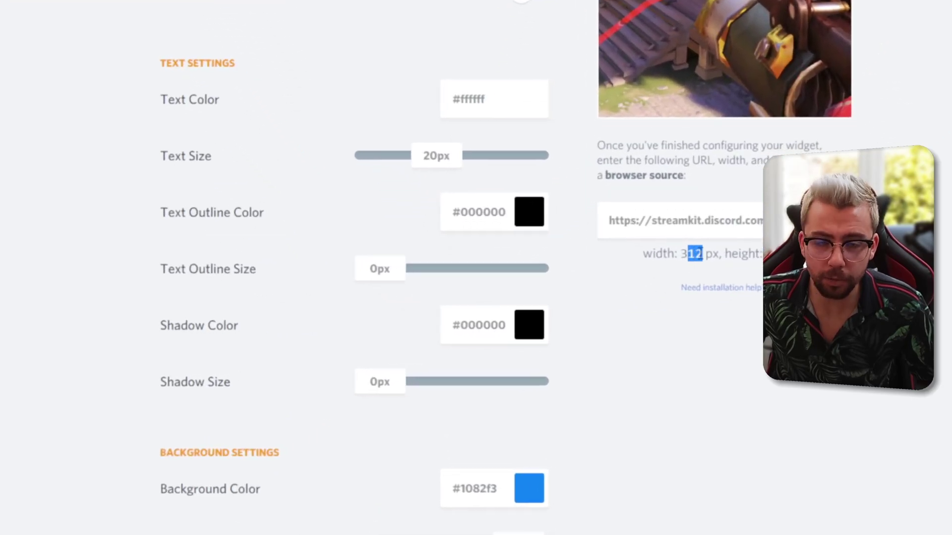
double_click(767, 254)
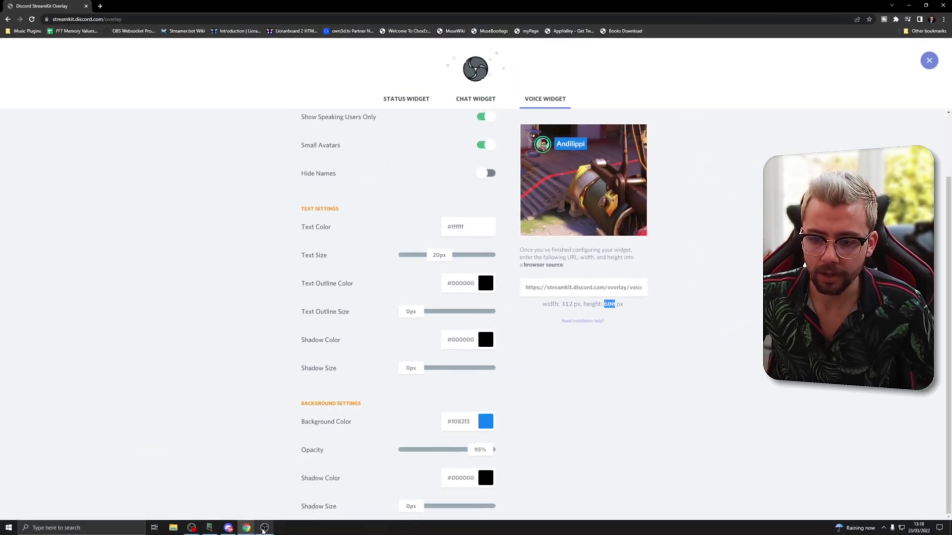
- Clear the Discord chat source's Custom CSS and confirm its properties
left_click(264, 528)
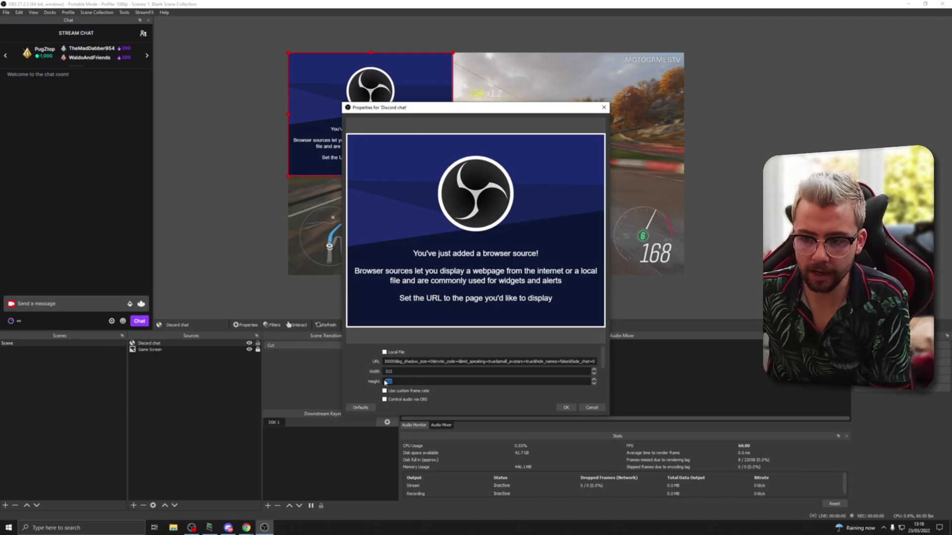
scroll(378, 383, "down", 3)
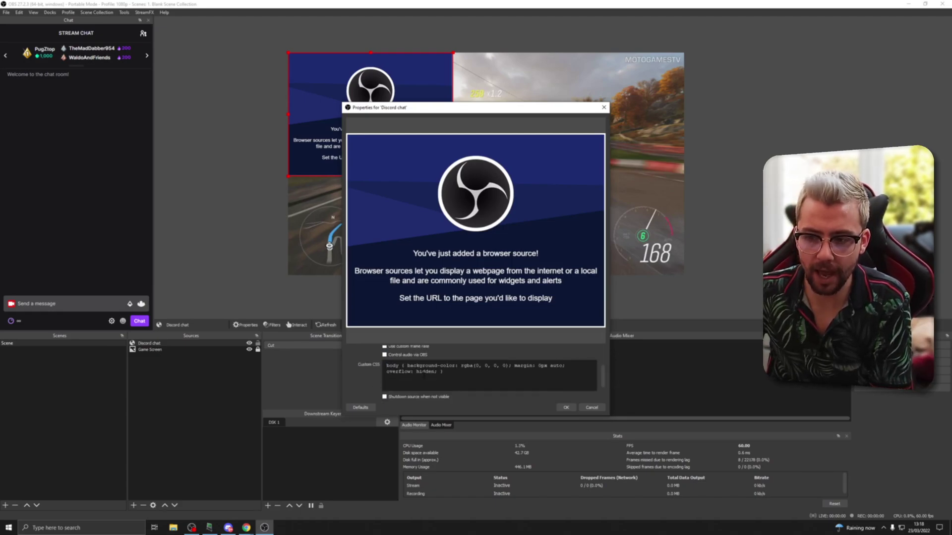
left_click_drag(387, 365, 442, 371)
key("BackSpace")
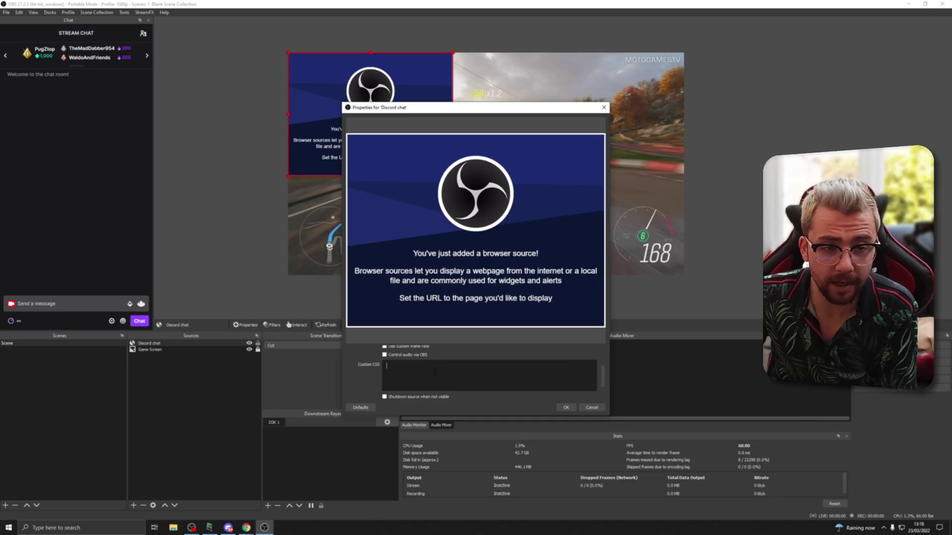
scroll(426, 383, "down", 2)
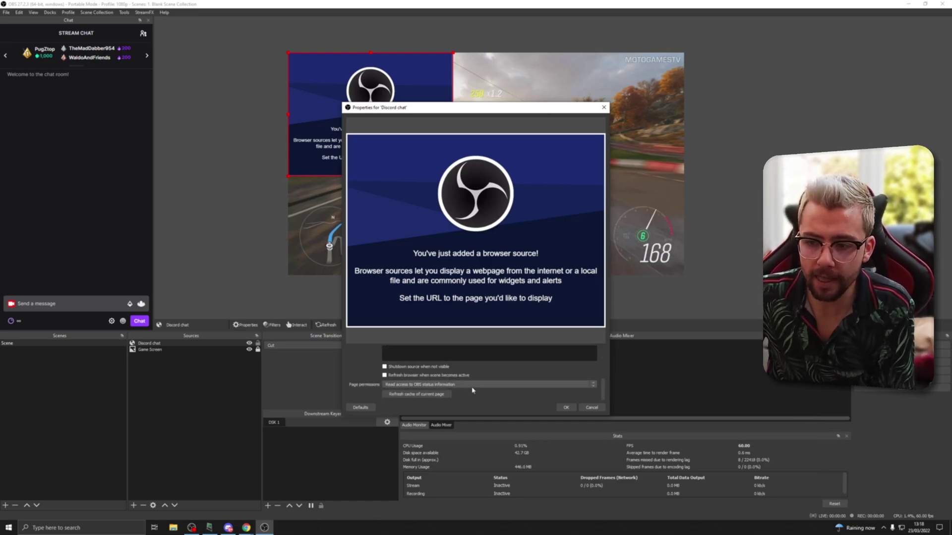
left_click(566, 408)
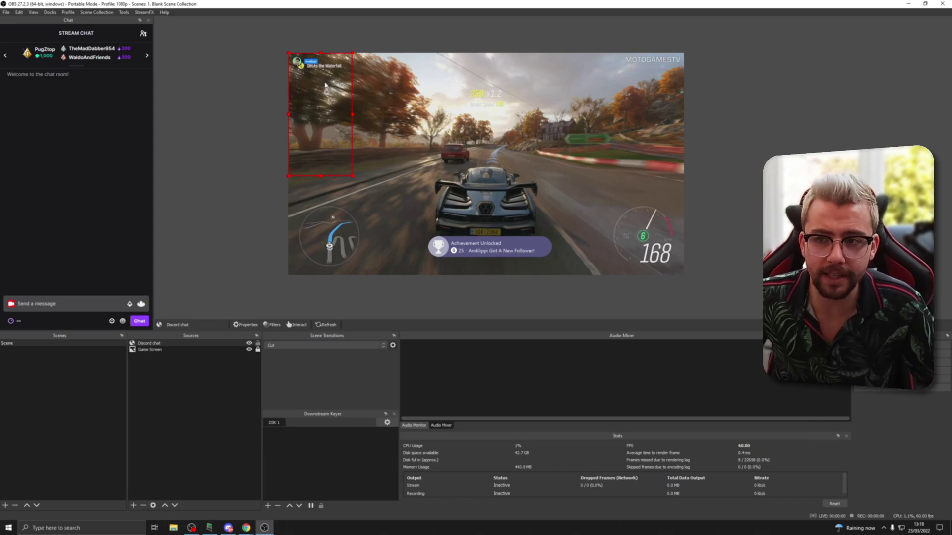
left_click(270, 77)
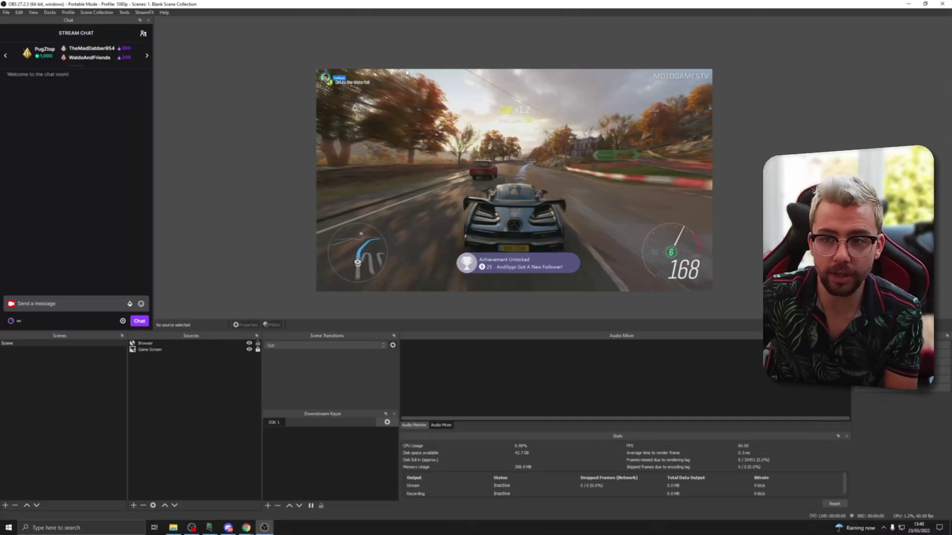
left_click(347, 91)
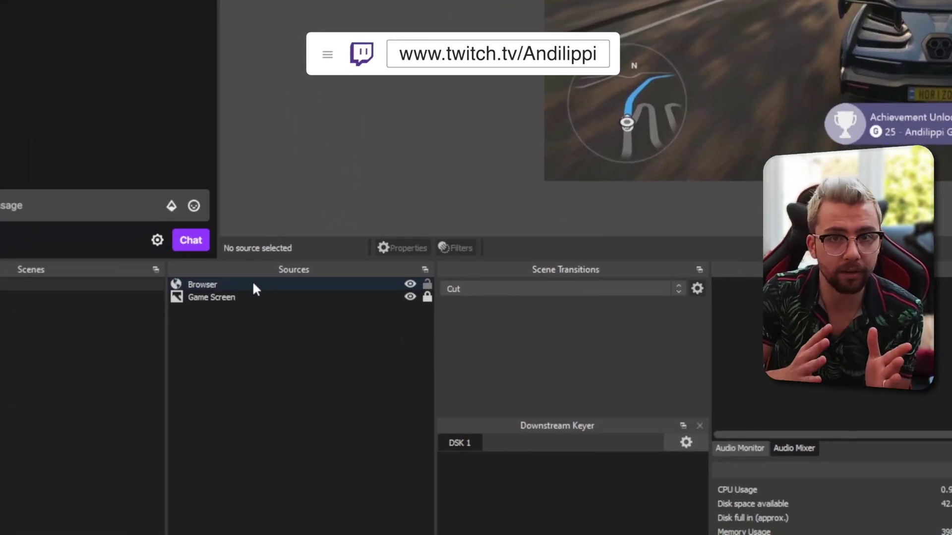
- Delete the final 't' from limit_speaking=true in the Browser source URL and apply it
double_click(253, 287)
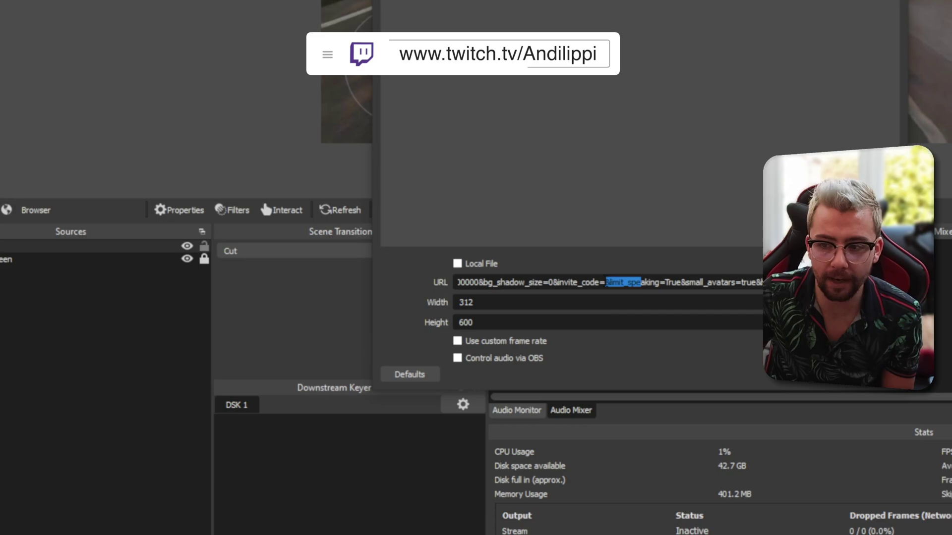
left_click(637, 282)
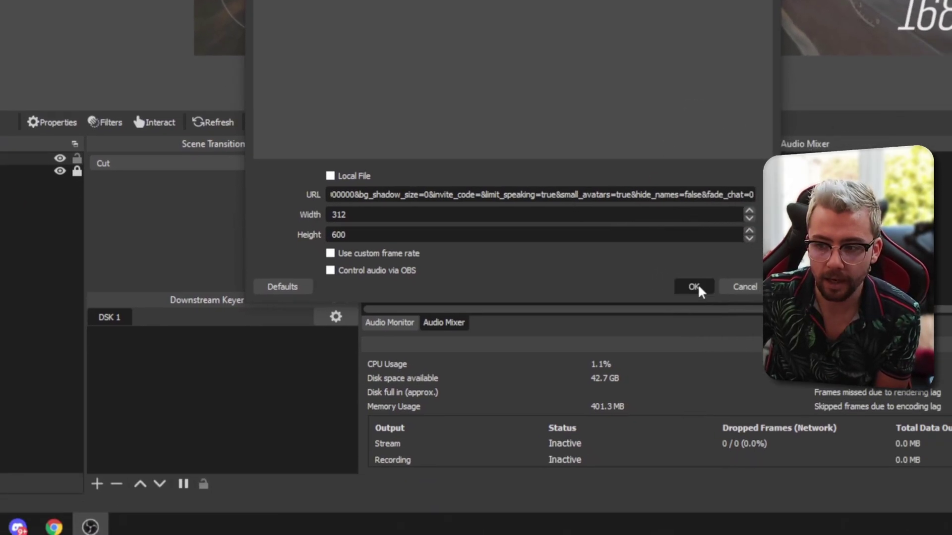
left_click(694, 288)
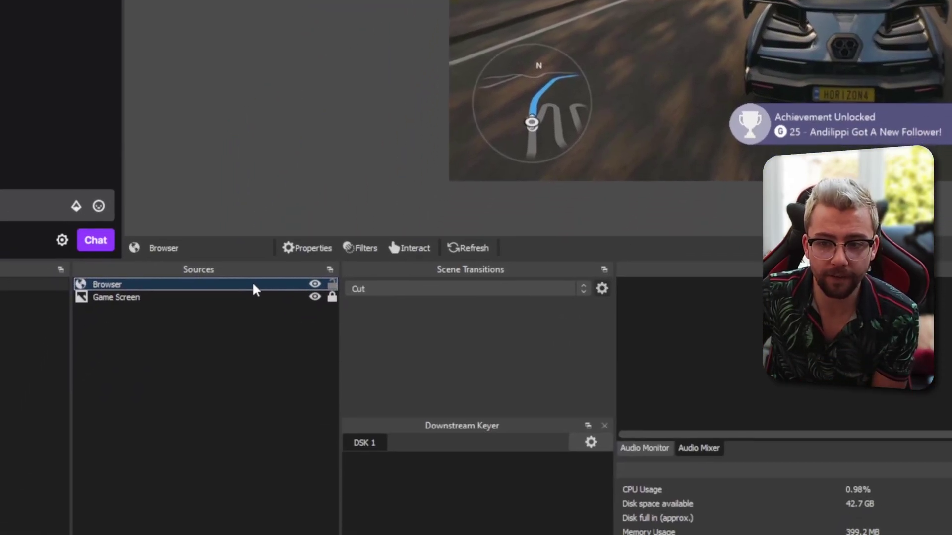
double_click(253, 285)
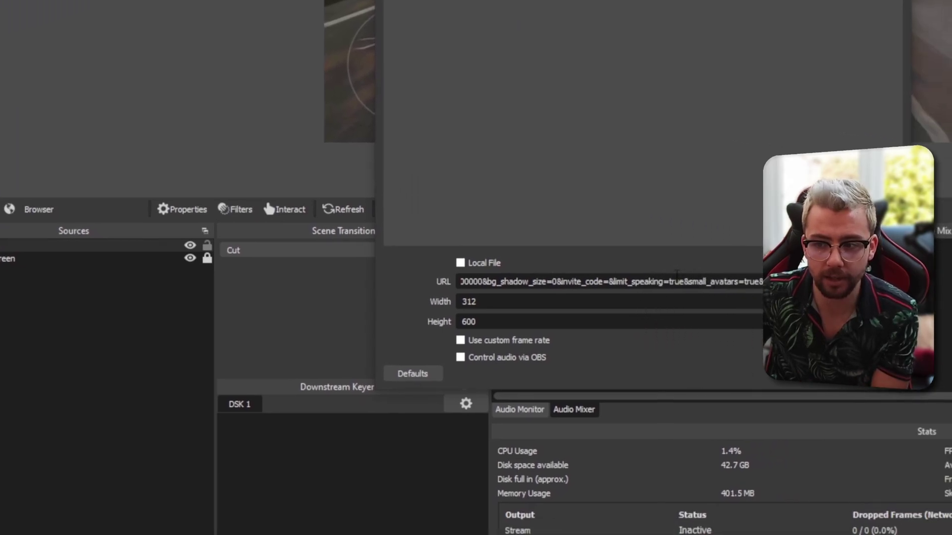
key("BackSpace")
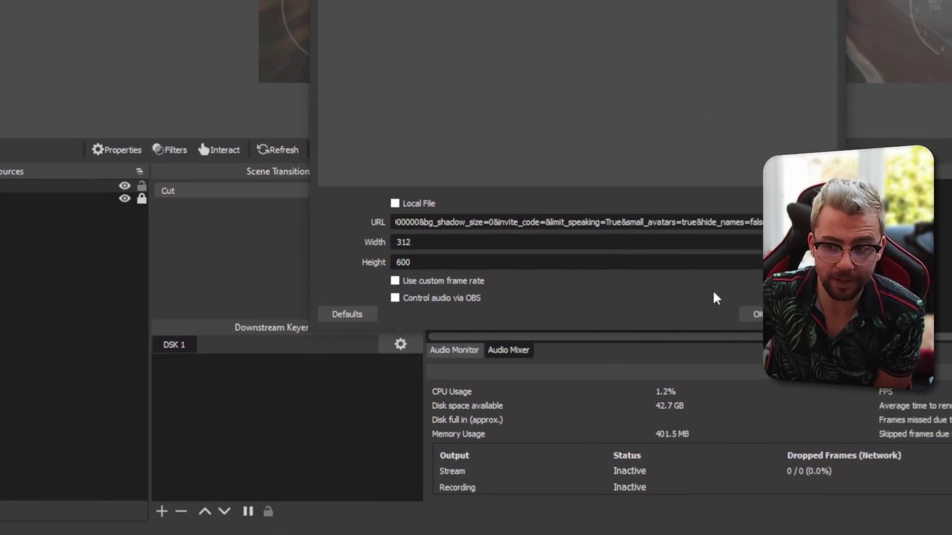
left_click(812, 374)
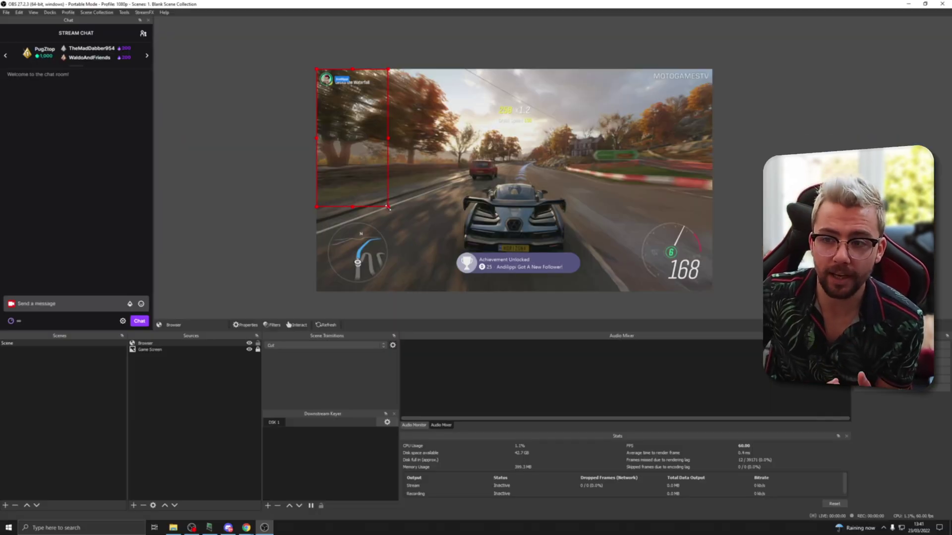
- Resize the widget to about 185x355, move it to the gameplay's right edge, and lock it
left_click_drag(368, 170, 408, 172)
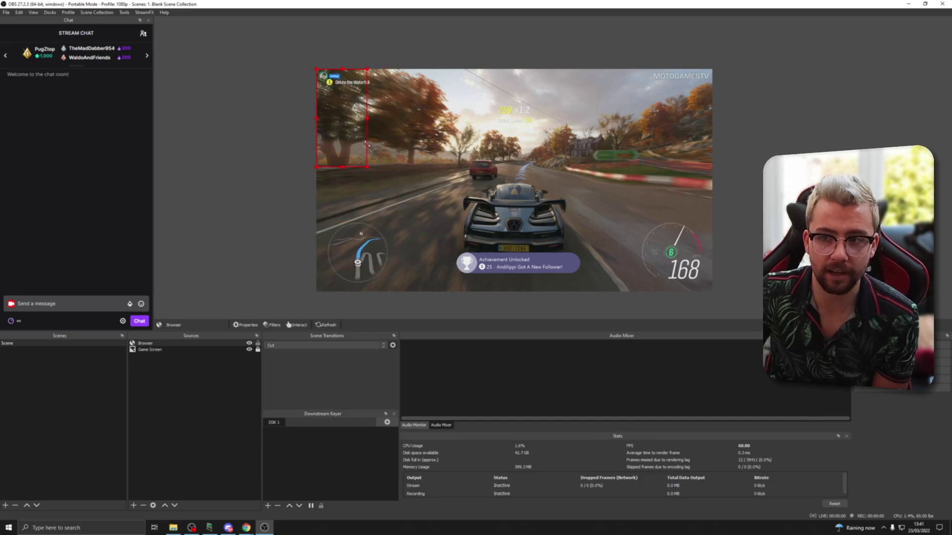
left_click_drag(383, 132, 699, 114)
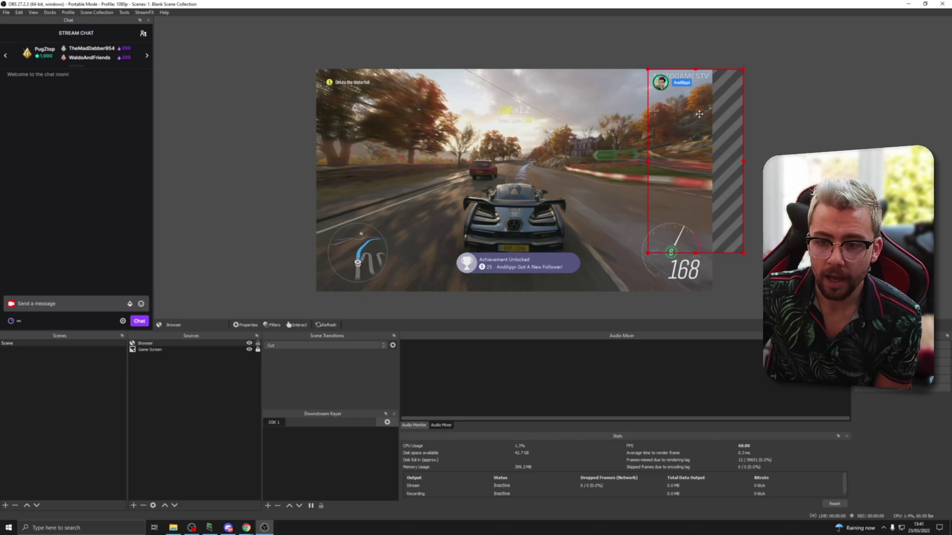
left_click(257, 343)
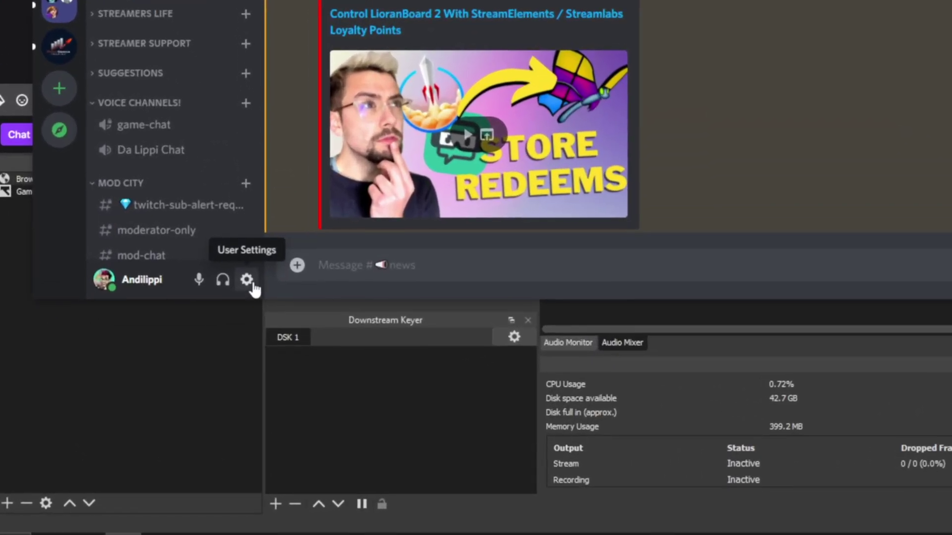
- Keep Discord's in-game overlay enabled with Display Names and Display Users set to Only While Speaking
left_click(255, 395)
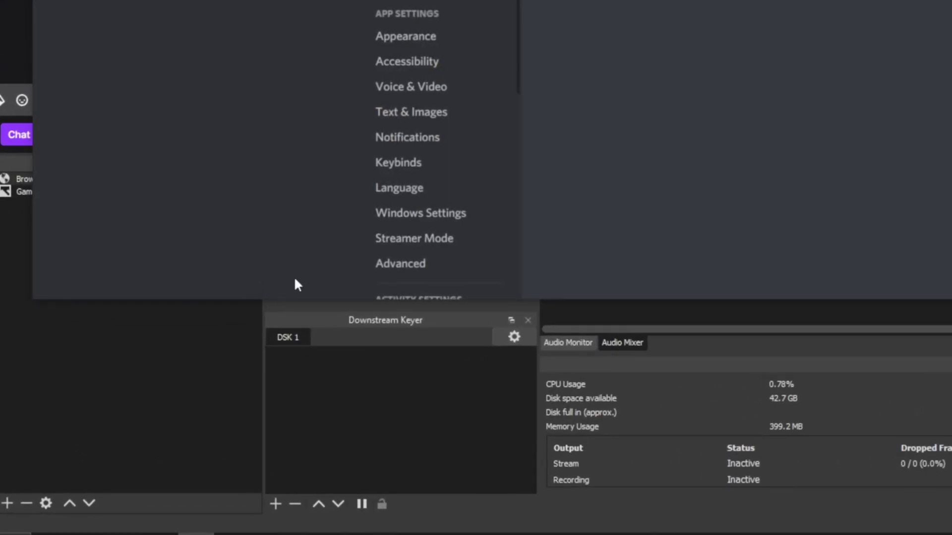
scroll(461, 171, "down", 5)
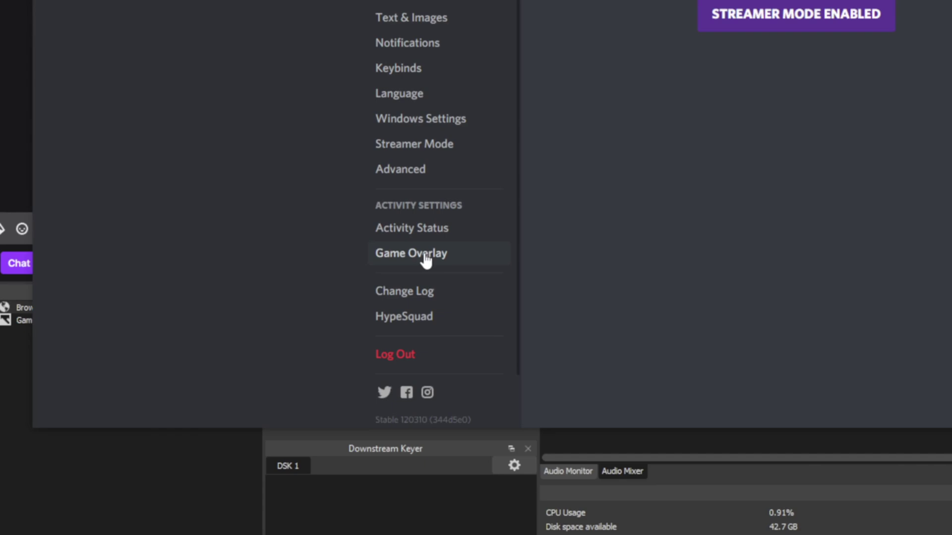
left_click(436, 226)
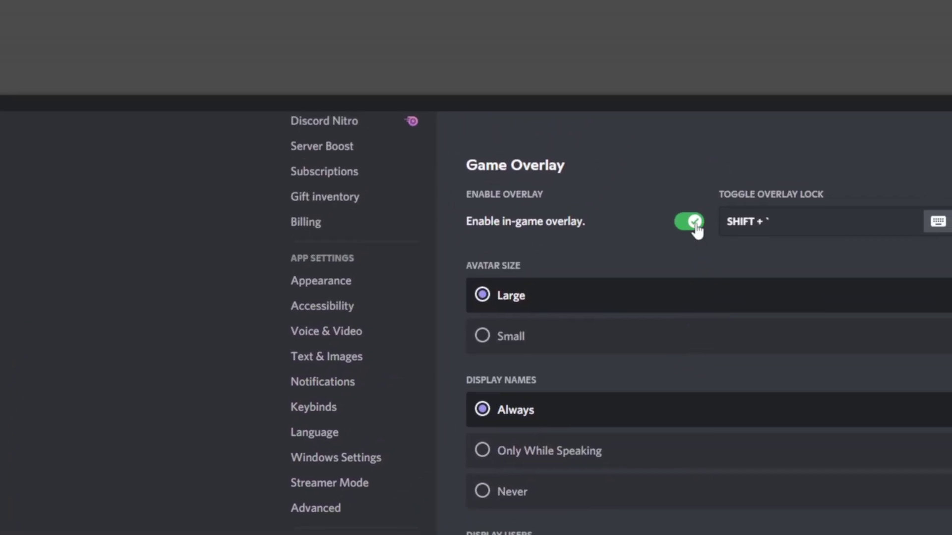
left_click(694, 223)
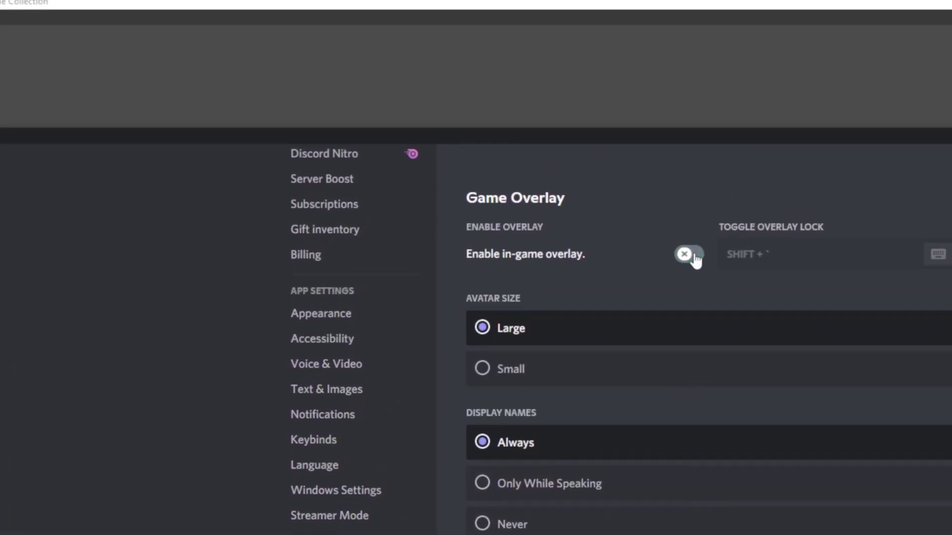
left_click(694, 255)
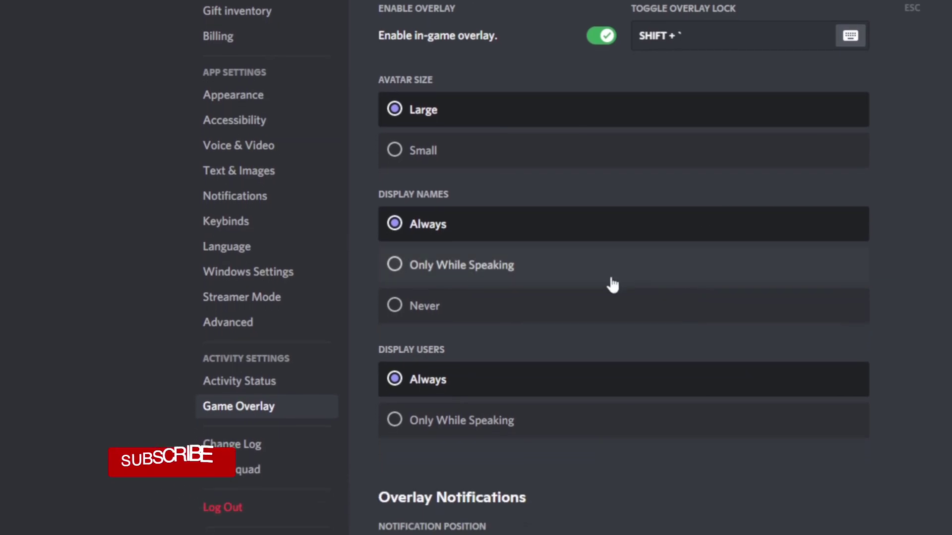
left_click(463, 267)
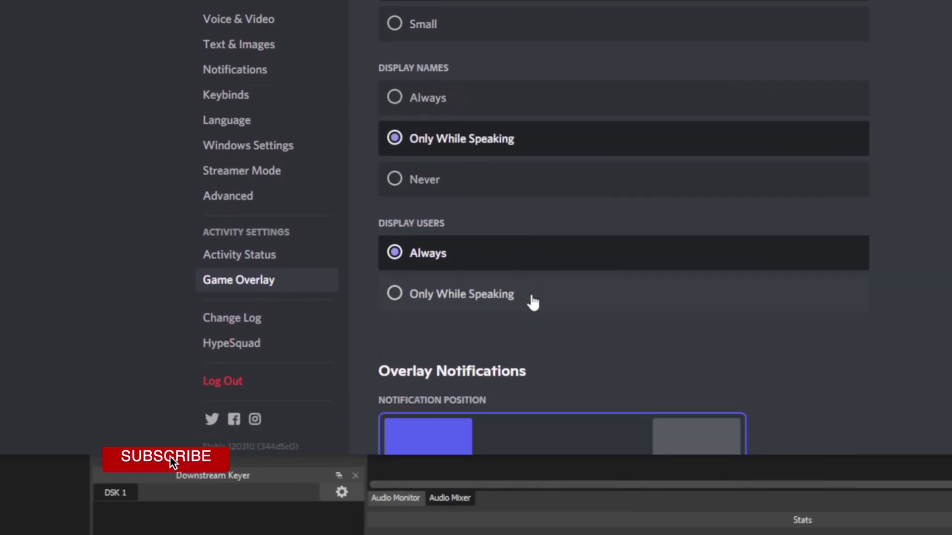
left_click(532, 292)
scroll(533, 291, "down", 5)
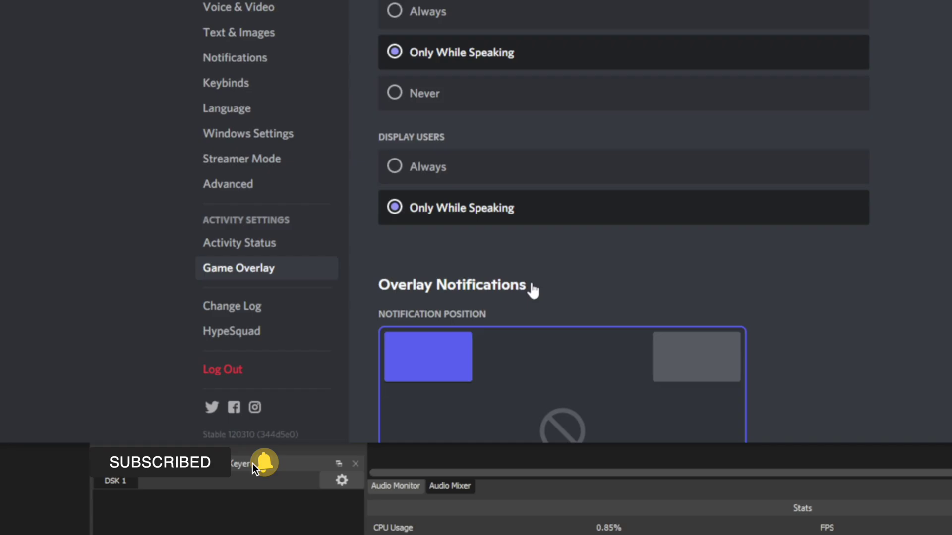